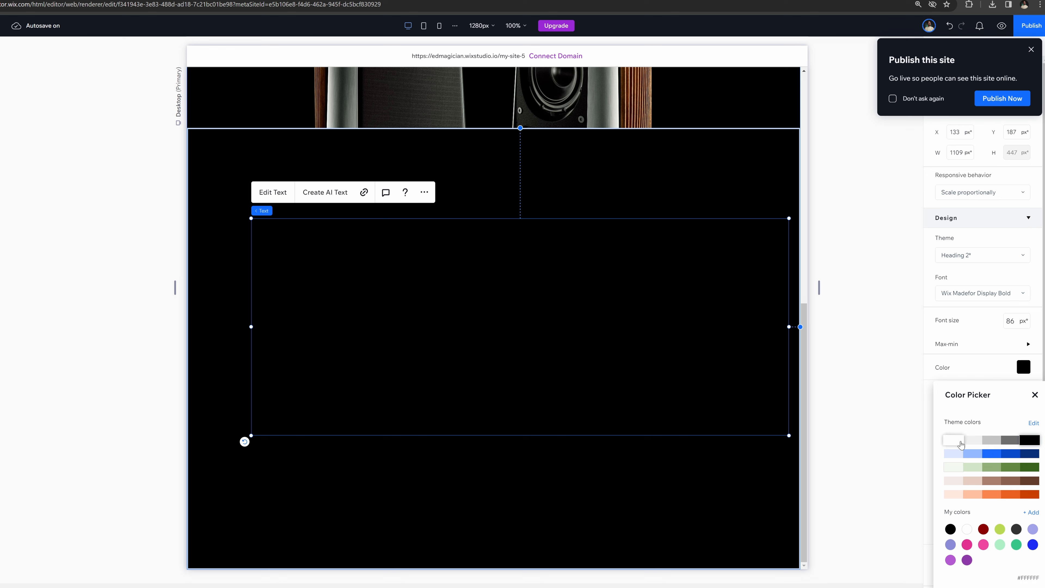
Set the laptop heading's text colour to the dark grey theme colour #6E6E6E
{"action": "left_click", "coordinate": [972, 441]}
{"action": "left_click", "coordinate": [1013, 441]}
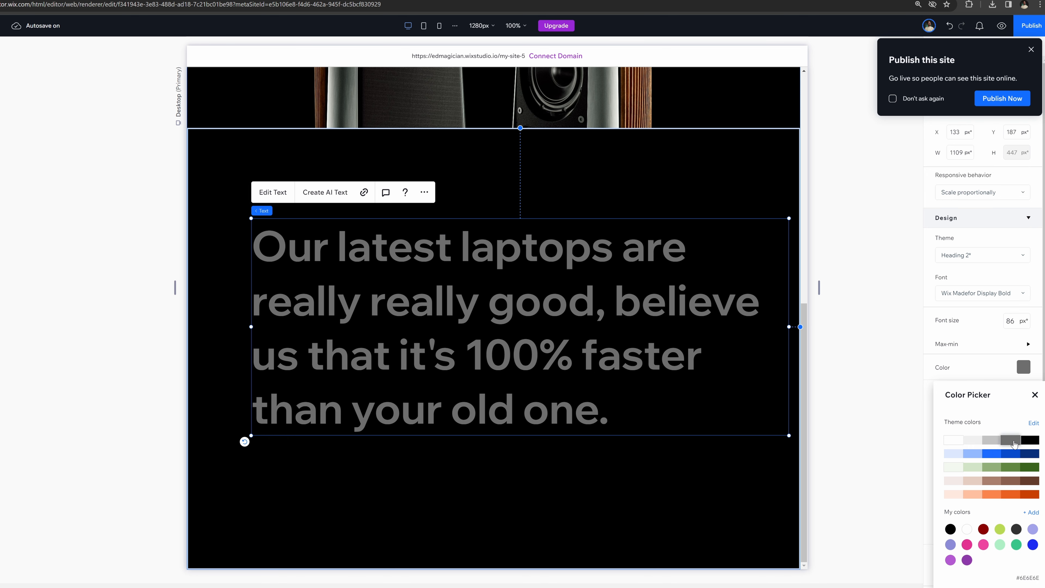
{"action": "left_click", "coordinate": [800, 333]}
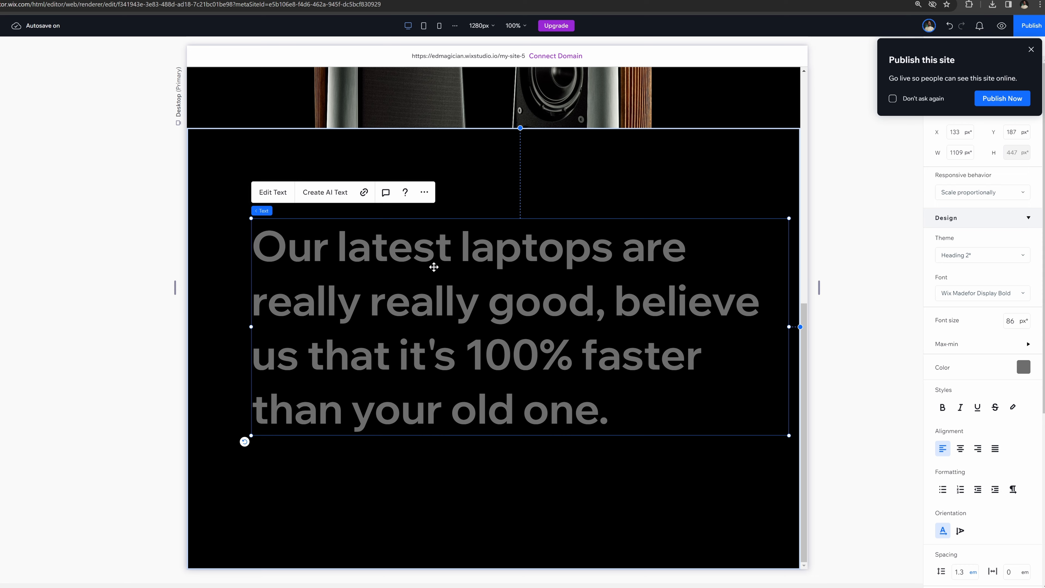
Duplicate the grey heading and align the copy exactly over the original at X 133, Y 187
{"action": "key", "text": "ctrl+d"}
{"action": "key", "text": "Up"}
{"action": "key", "text": "Up"}
{"action": "key", "text": "Up"}
{"action": "key", "text": "Up"}
{"action": "key", "text": "Up"}
{"action": "key", "text": "Up"}
{"action": "key", "text": "Up"}
{"action": "key", "text": "Up"}
{"action": "key", "text": "Up"}
{"action": "key", "text": "Up"}
{"action": "key", "text": "Up"}
{"action": "key", "text": "Up"}
{"action": "key", "text": "Up"}
{"action": "key", "text": "Up"}
{"action": "key", "text": "Up"}
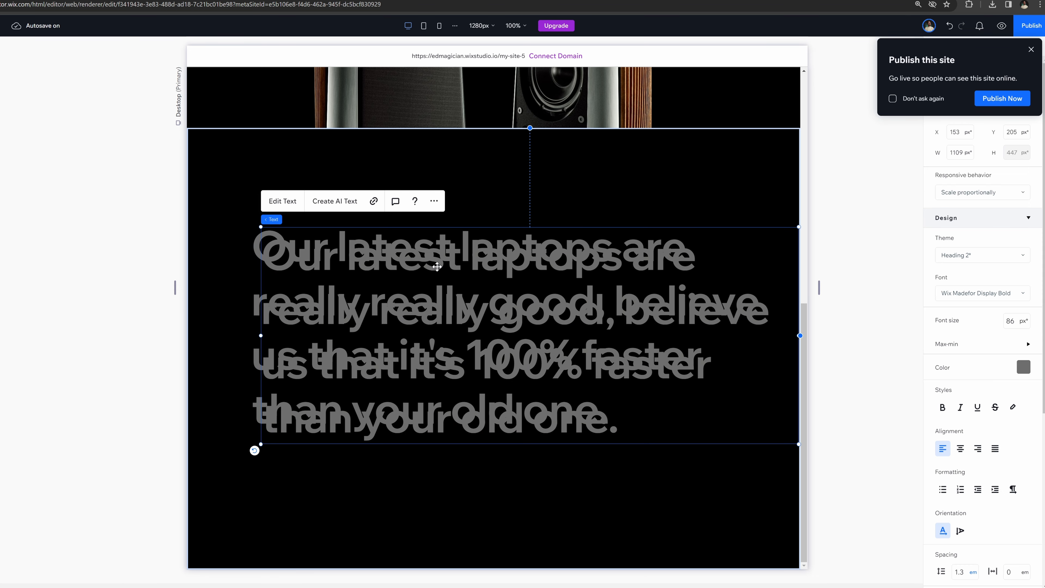
{"action": "key", "text": "Left"}
{"action": "key", "text": "Left"}
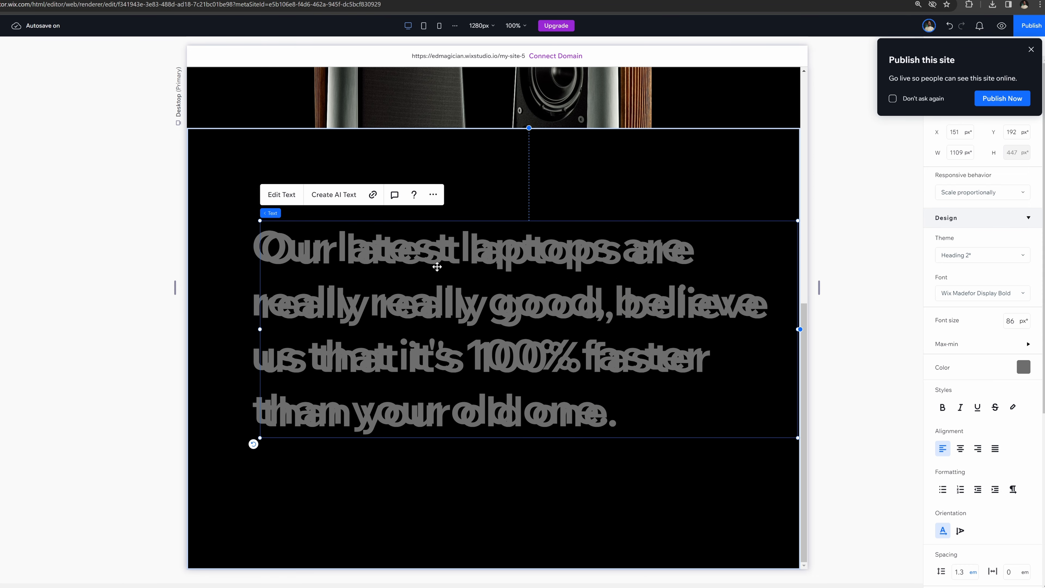
{"action": "left_click_drag", "start_coordinate": [437, 267], "coordinate": [535, 359]}
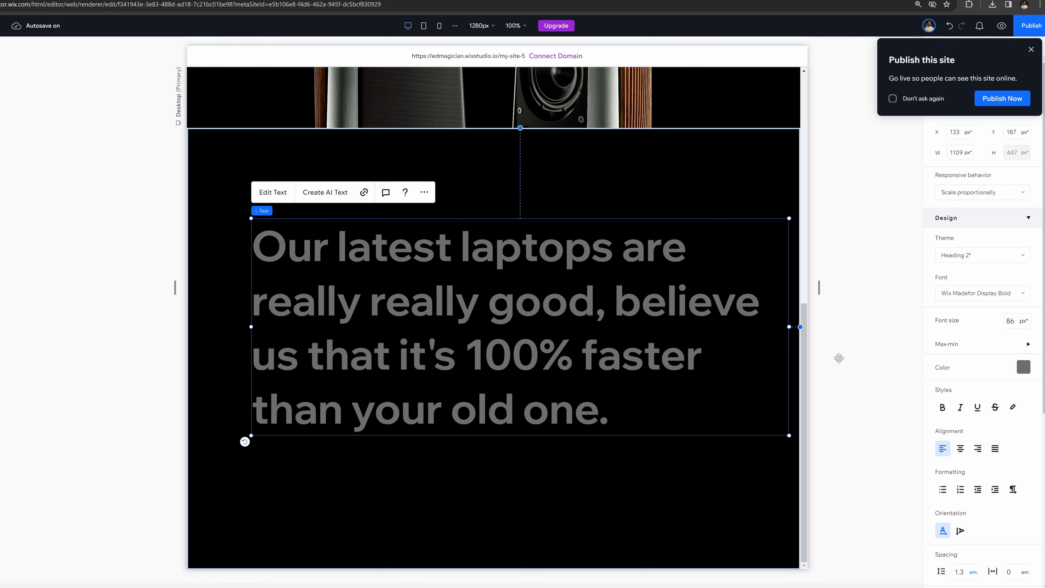
Set the duplicated heading's text colour to white
{"action": "left_click", "coordinate": [1022, 367]}
{"action": "left_click", "coordinate": [955, 443]}
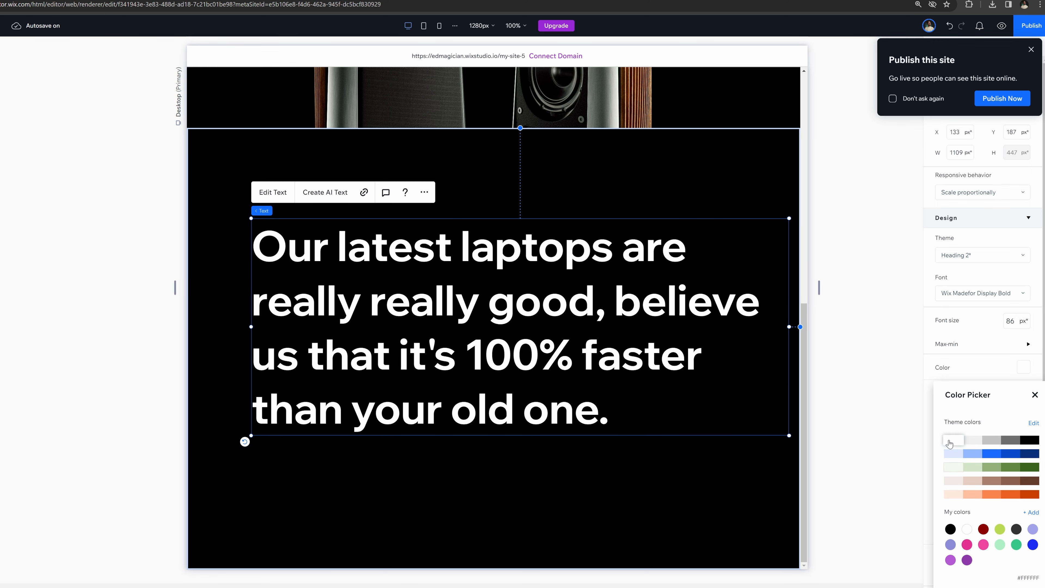
{"action": "left_click", "coordinate": [601, 230]}
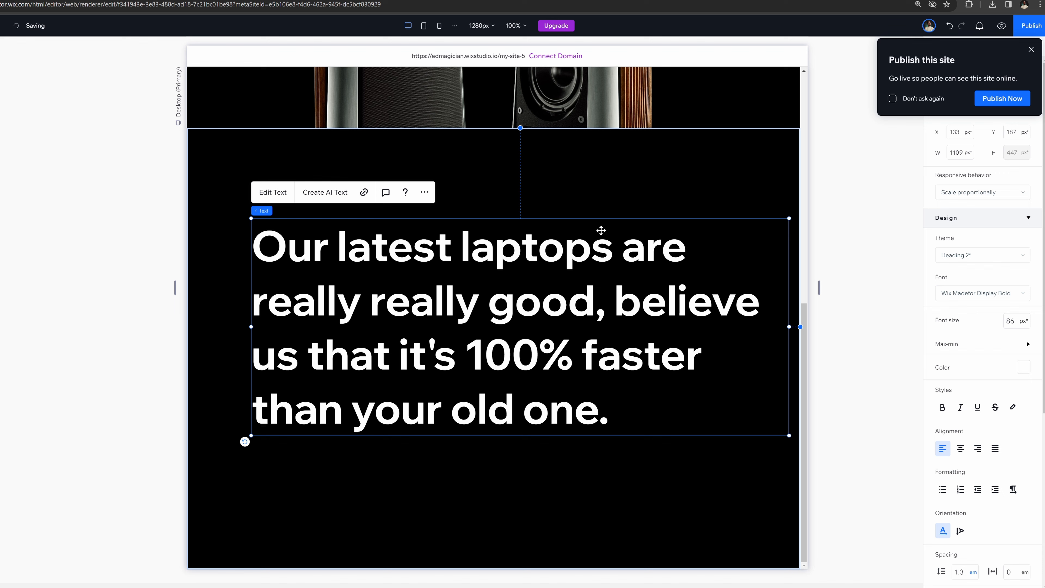
Copy "Our latest laptops are" from the white heading and make it the only text in another grey copy at about X 177, Y 210
{"action": "double_click", "coordinate": [644, 249]}
{"action": "left_click_drag", "start_coordinate": [687, 249], "coordinate": [253, 247]}
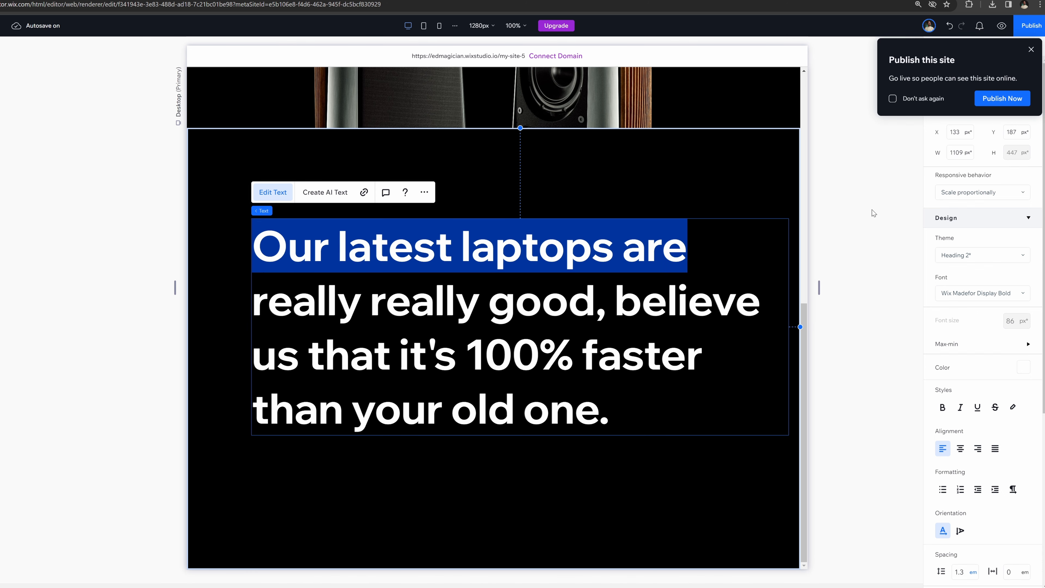
{"action": "left_click", "coordinate": [886, 274]}
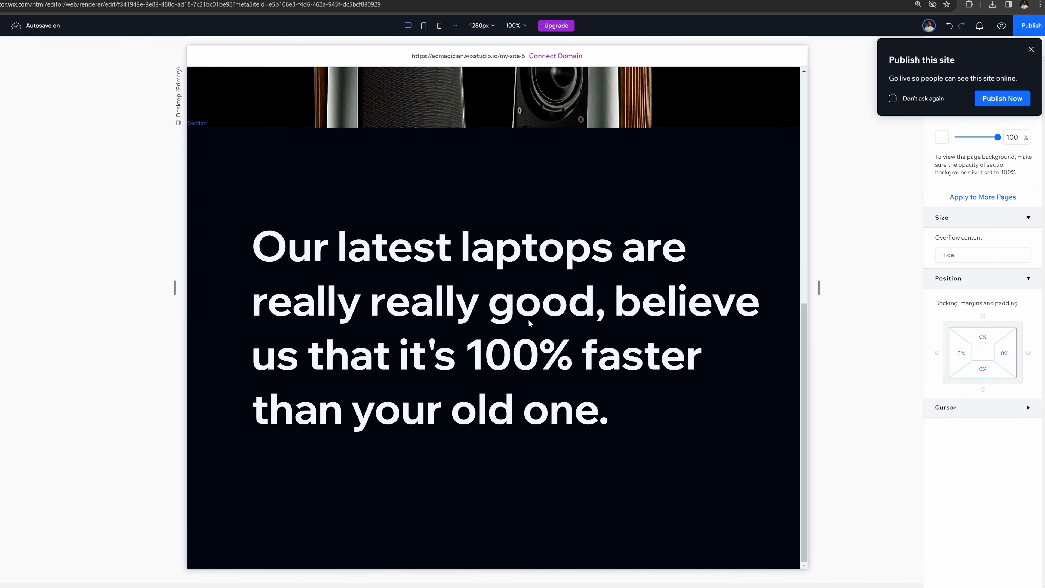
{"action": "left_click_drag", "start_coordinate": [569, 264], "coordinate": [585, 271]}
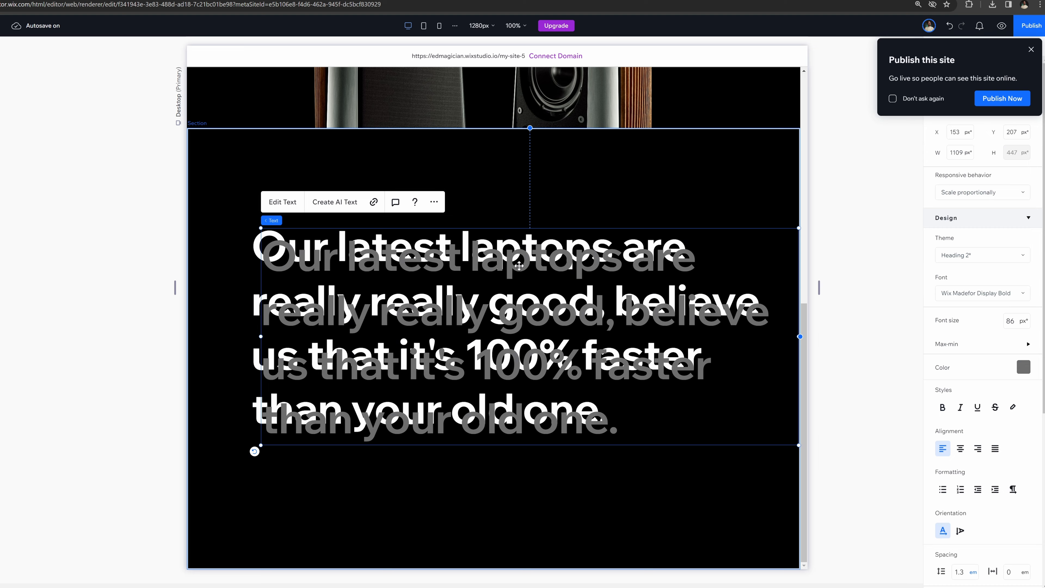
{"action": "left_click_drag", "start_coordinate": [519, 266], "coordinate": [546, 264]}
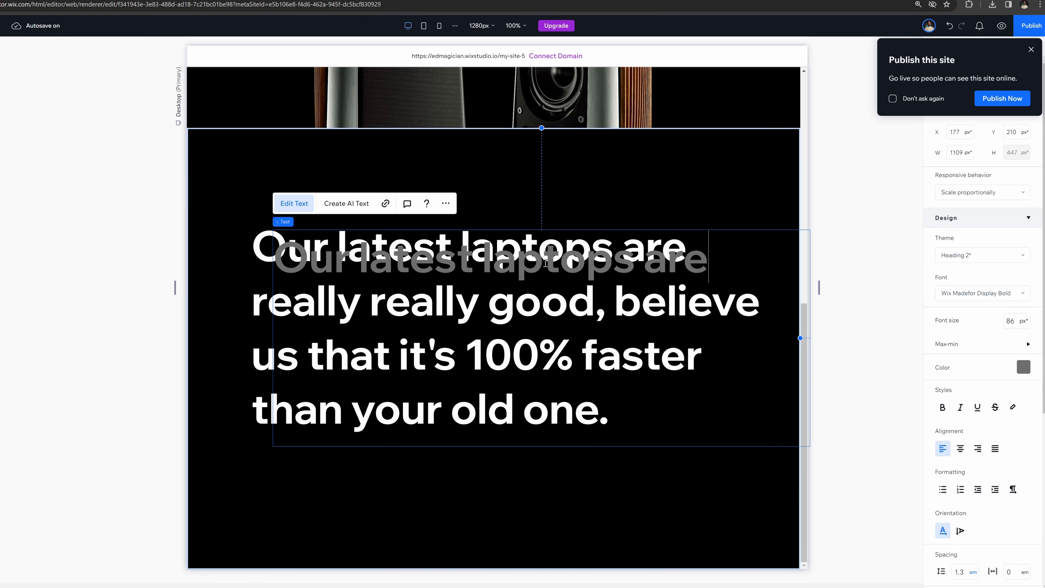
Colour the separate "Our latest laptops are" line orange and move it down, clear of the white heading's first line
{"action": "left_click", "coordinate": [1023, 367]}
{"action": "left_click", "coordinate": [864, 313]}
{"action": "left_click", "coordinate": [691, 268]}
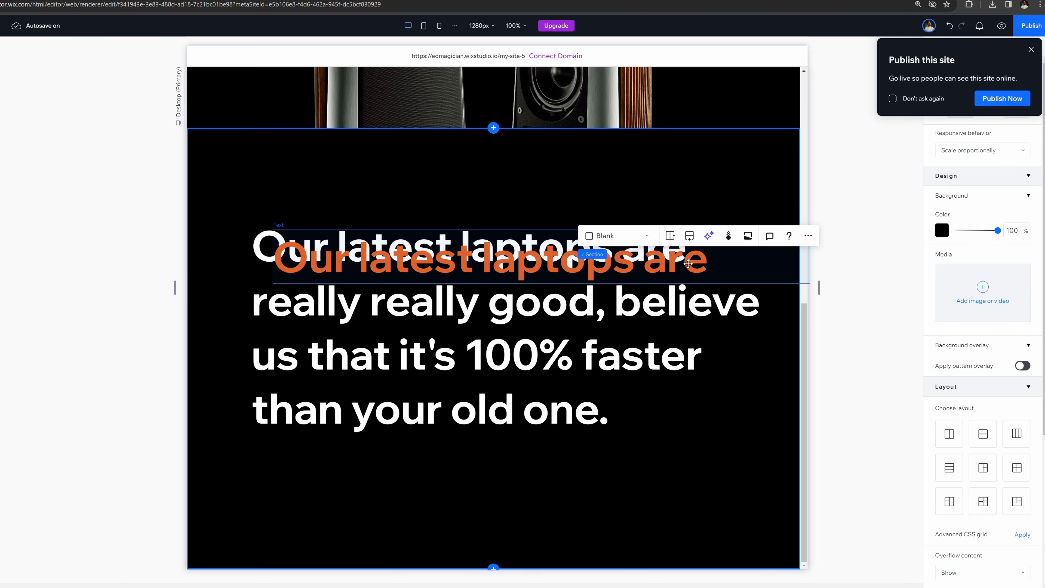
{"action": "left_click_drag", "start_coordinate": [653, 264], "coordinate": [656, 356]}
Delete "Our latest laptops are" from the white heading and move the remaining white text below the grey heading
{"action": "left_click", "coordinate": [551, 247]}
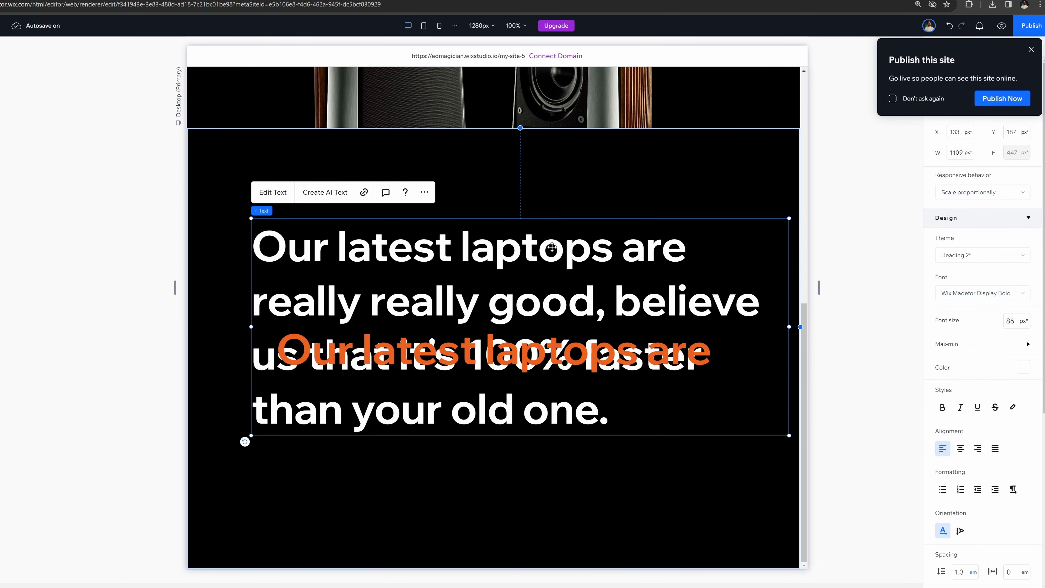
{"action": "double_click", "coordinate": [590, 249]}
{"action": "left_click_drag", "start_coordinate": [691, 247], "coordinate": [251, 247]}
{"action": "key", "text": "BackSpace"}
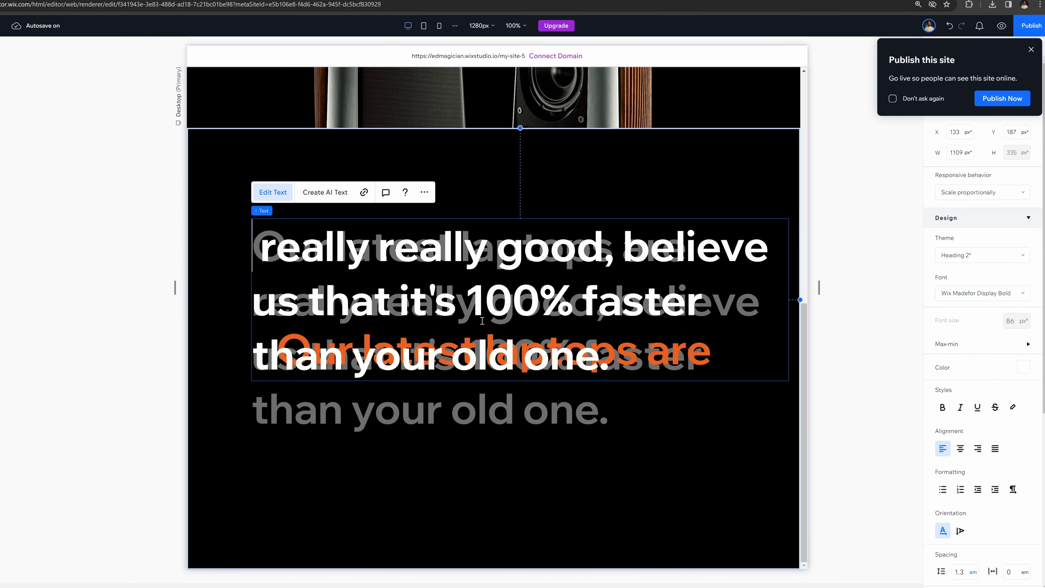
{"action": "left_click", "coordinate": [618, 517]}
{"action": "left_click_drag", "start_coordinate": [537, 265], "coordinate": [533, 496]}
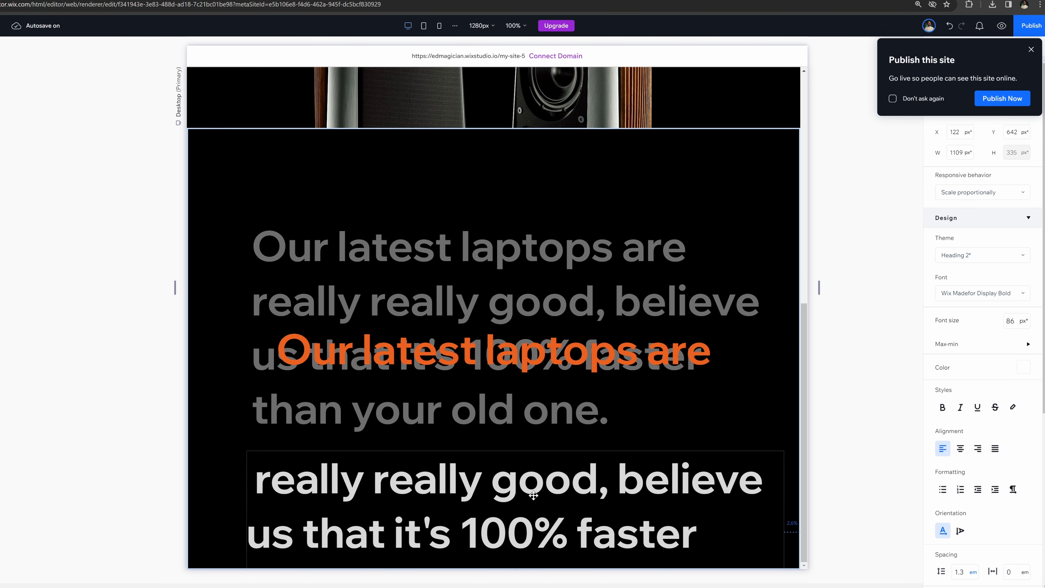
Align the orange line over the first grey line at X 133, Y 187 and set its colour to the lighter orange #FA854F
{"action": "left_click", "coordinate": [529, 350]}
{"action": "left_click_drag", "start_coordinate": [529, 350], "coordinate": [504, 249]}
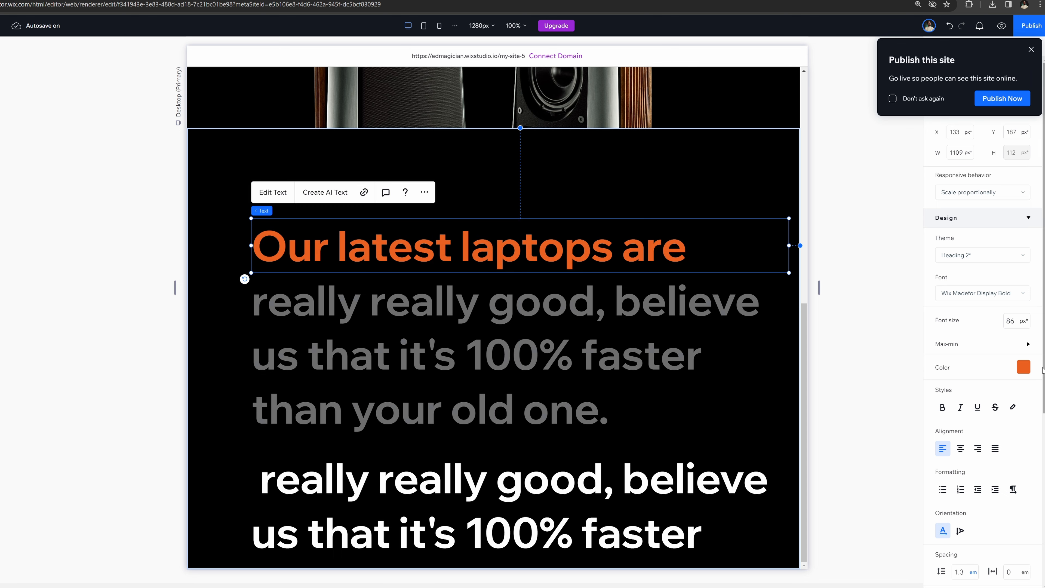
{"action": "left_click", "coordinate": [1023, 367]}
{"action": "left_click", "coordinate": [994, 496]}
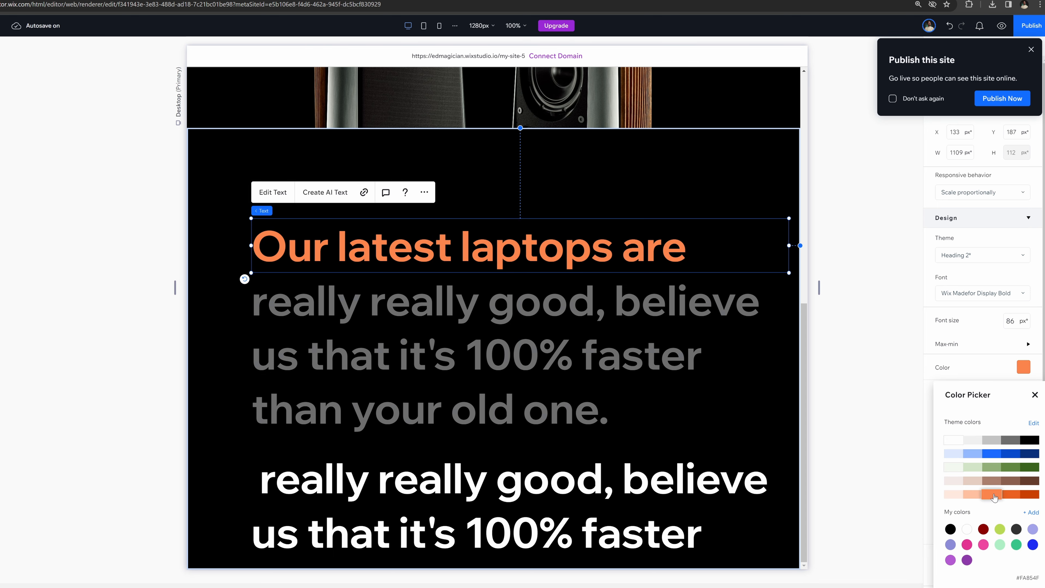
Move the white text up over the lower grey lines and copy its first line, "really really good, believe"
{"action": "left_click", "coordinate": [677, 493]}
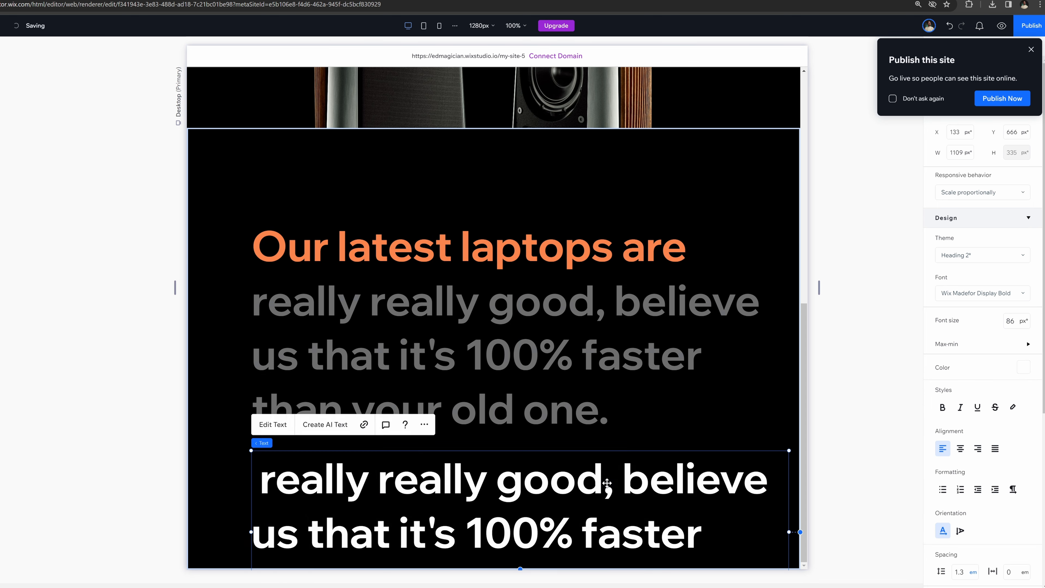
{"action": "left_click_drag", "start_coordinate": [679, 494], "coordinate": [700, 375]}
{"action": "double_click", "coordinate": [784, 356]}
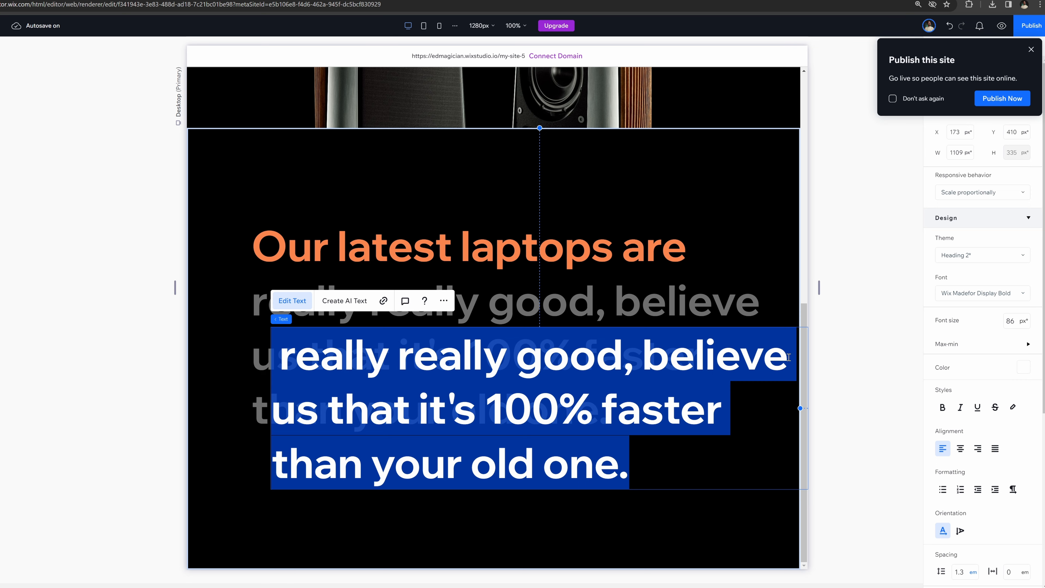
{"action": "left_click_drag", "start_coordinate": [788, 356], "coordinate": [281, 352]}
{"action": "key", "text": "ctrl+c"}
Paste "really really good, believe" as the only text of another grey heading copy placed above the orange line
{"action": "left_click", "coordinate": [461, 171]}
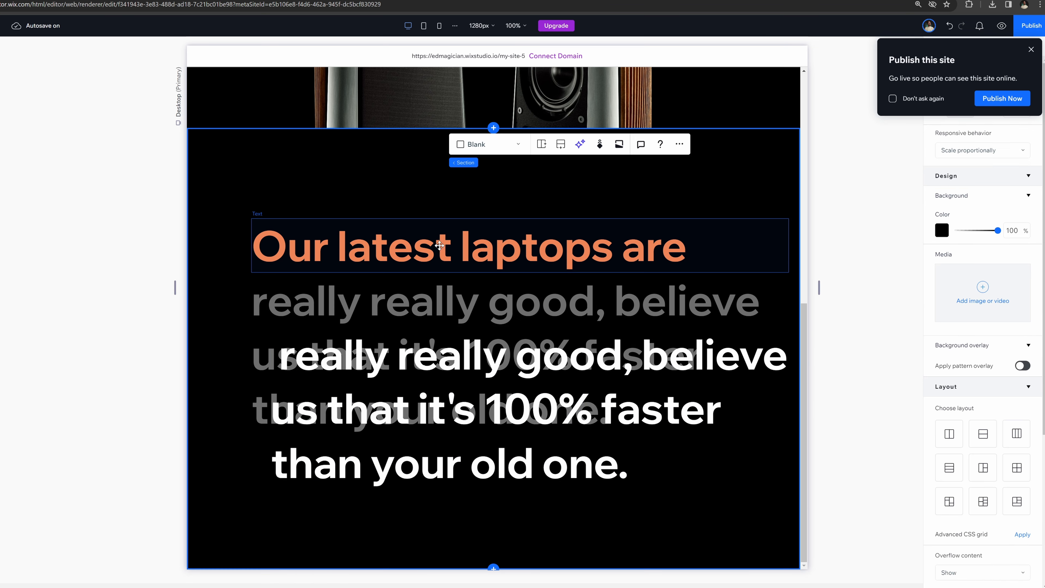
{"action": "left_click_drag", "start_coordinate": [471, 287], "coordinate": [476, 173]}
{"action": "double_click", "coordinate": [489, 188]}
{"action": "key", "text": "ctrl+v"}
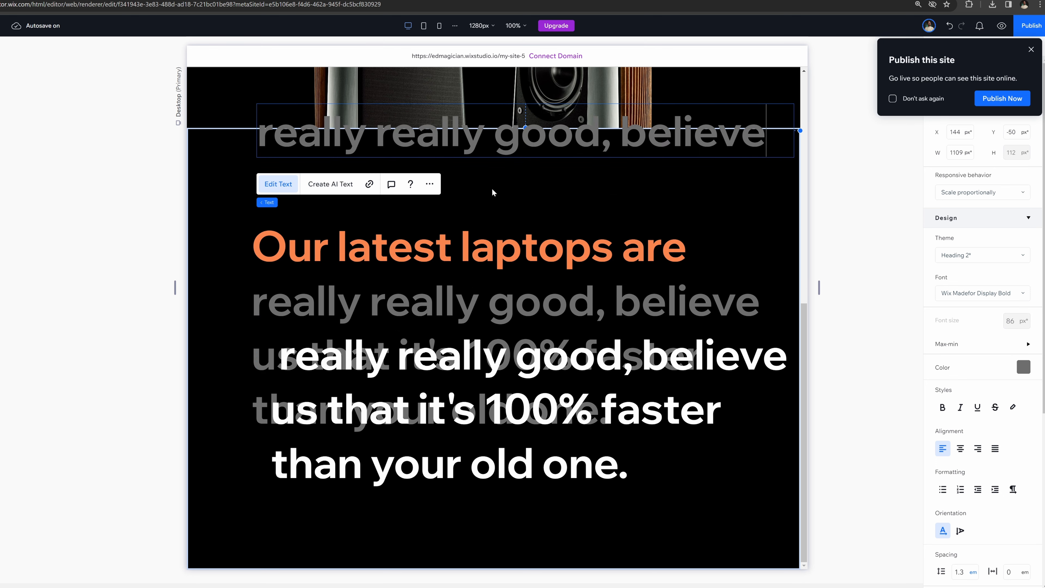
Colour the separate "really really good, believe" line light blue and align it over the second grey line at X 133, Y 298
{"action": "key", "text": "ctrl+a"}
{"action": "left_click", "coordinate": [1023, 366]}
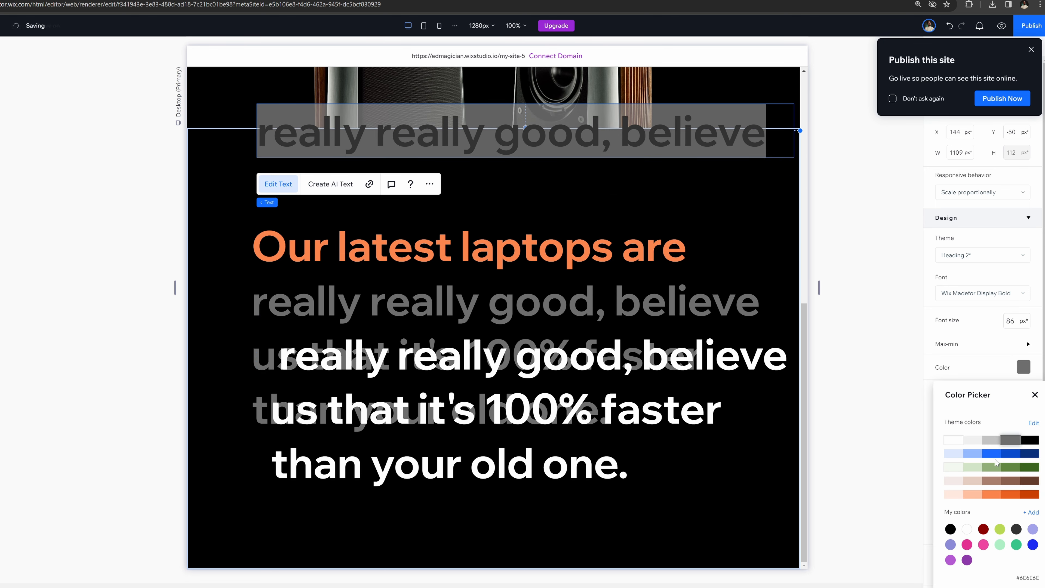
{"action": "left_click", "coordinate": [978, 454]}
{"action": "key", "text": "Escape"}
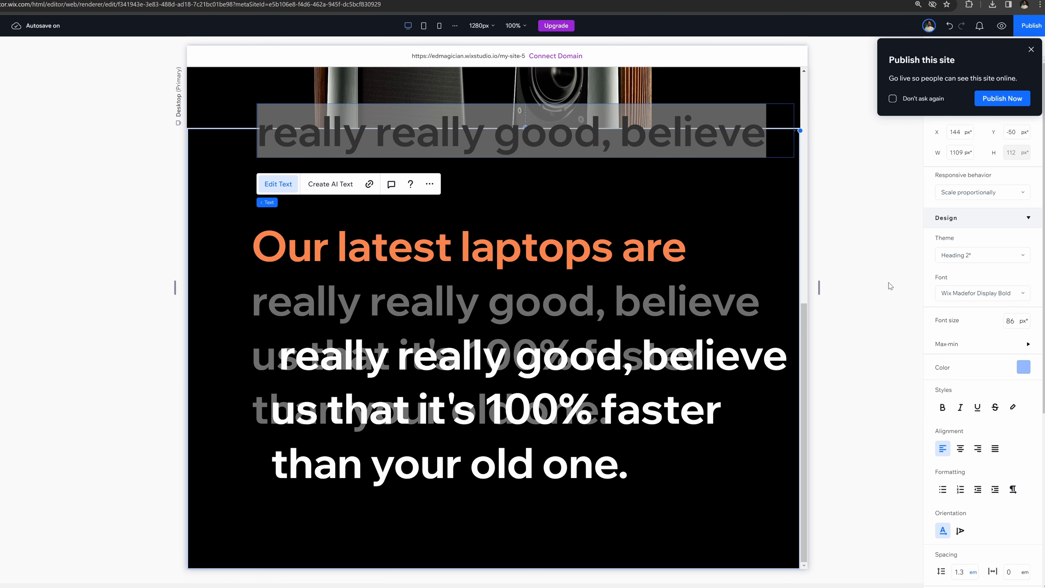
{"action": "left_click", "coordinate": [881, 280]}
{"action": "left_click", "coordinate": [572, 141]}
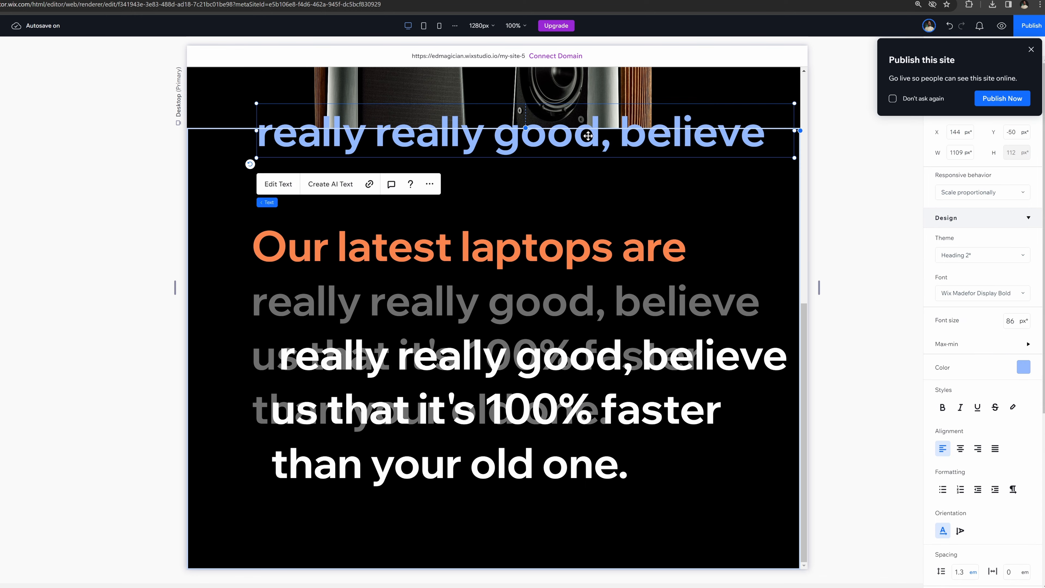
{"action": "left_click_drag", "start_coordinate": [572, 142], "coordinate": [583, 304]}
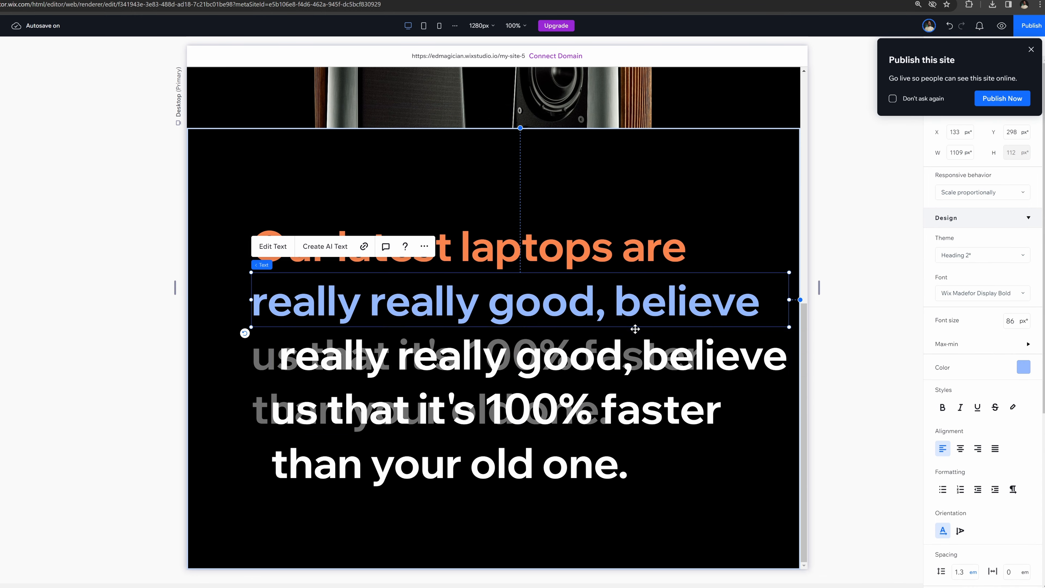
Place the last two white lines over their grey counterparts, the fourth at X 133, Y 522, and colour the fourth pink #ED45A0
{"action": "left_click_drag", "start_coordinate": [574, 368], "coordinate": [554, 414]}
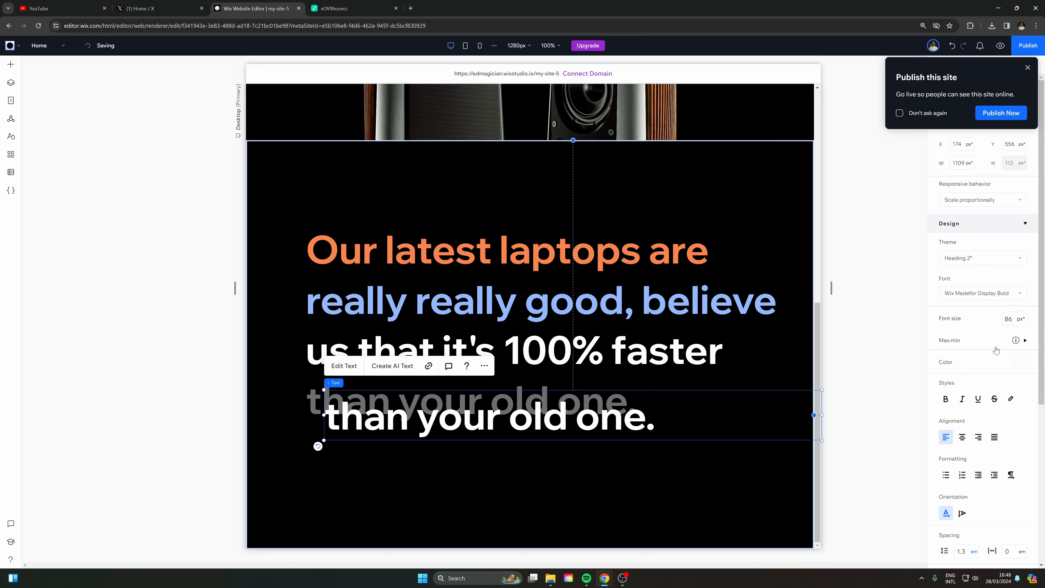
{"action": "scroll", "coordinate": [943, 487], "scroll_direction": "down", "scroll_amount": 3}
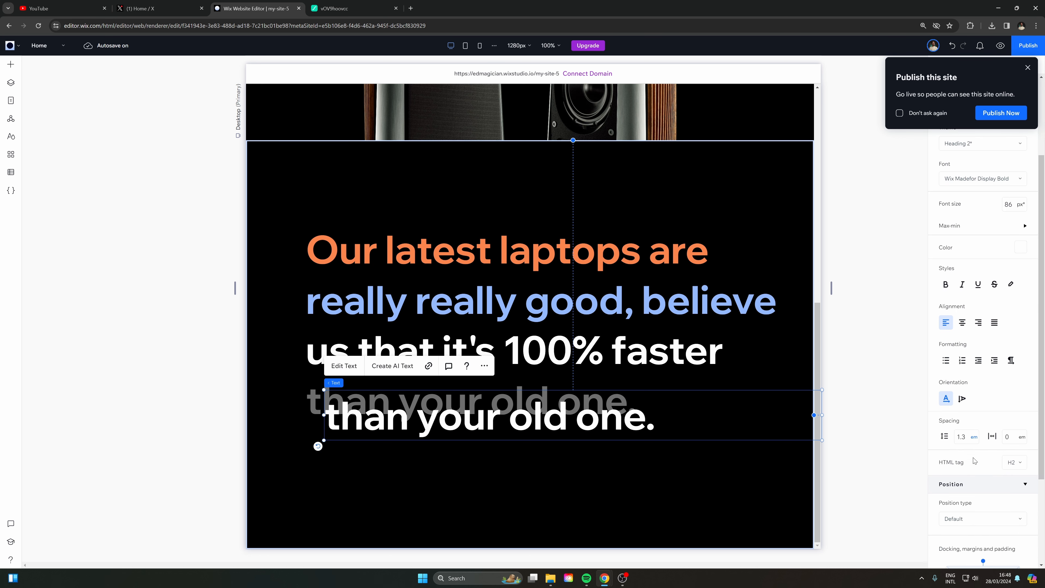
{"action": "scroll", "coordinate": [966, 315], "scroll_direction": "up", "scroll_amount": 3}
{"action": "left_click", "coordinate": [1021, 362]}
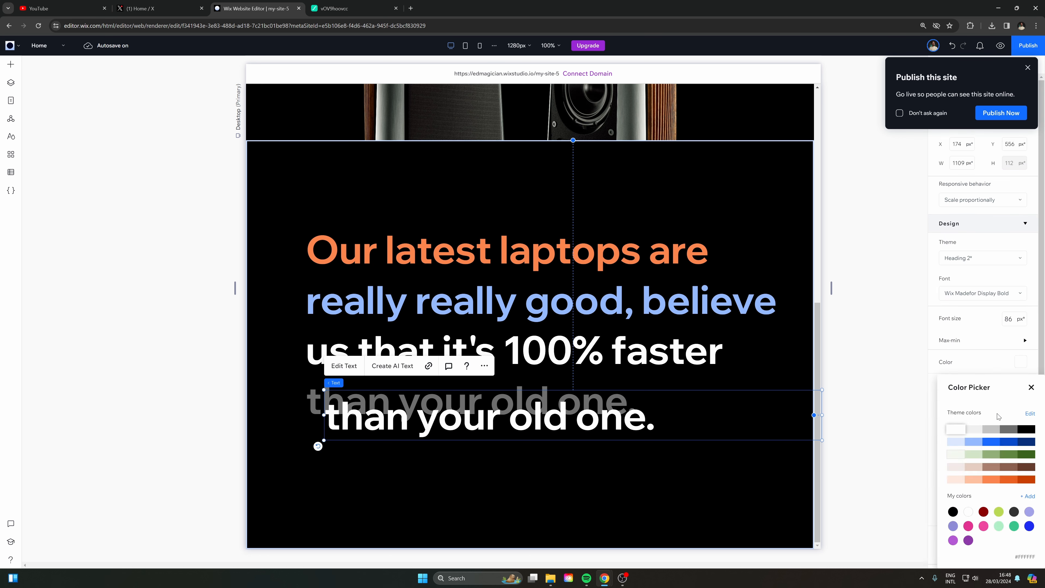
{"action": "left_click", "coordinate": [983, 526]}
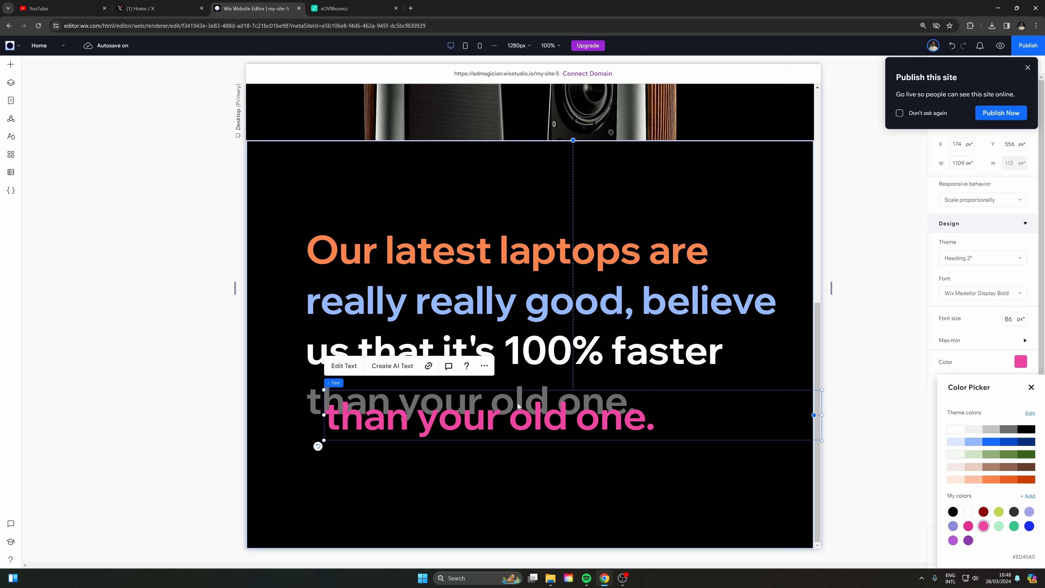
{"action": "left_click_drag", "start_coordinate": [518, 406], "coordinate": [506, 406]}
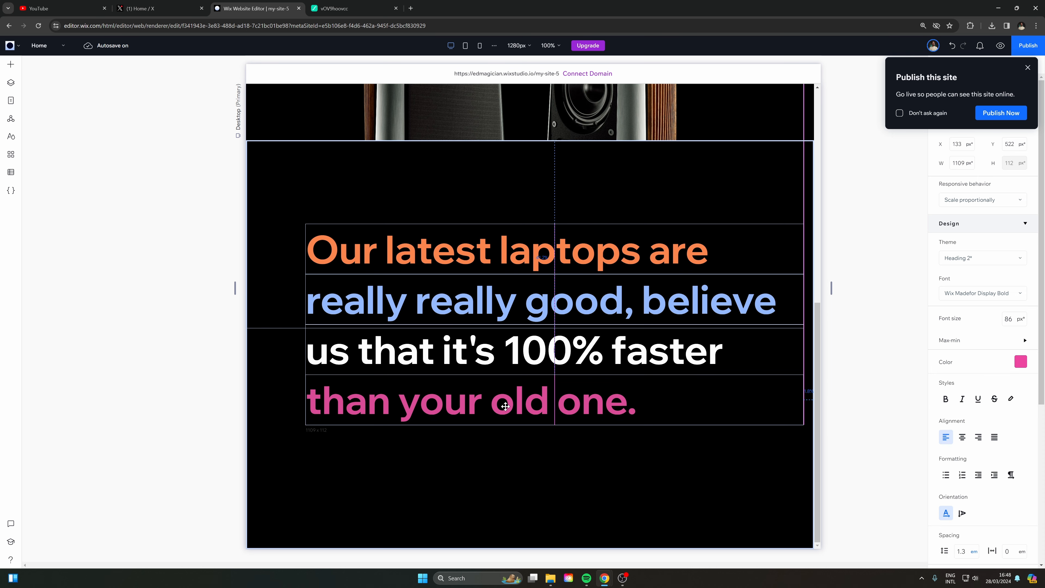
Add a vertical line beside the start of the heading lines, at about X 80, Y 136
{"action": "left_click", "coordinate": [870, 297]}
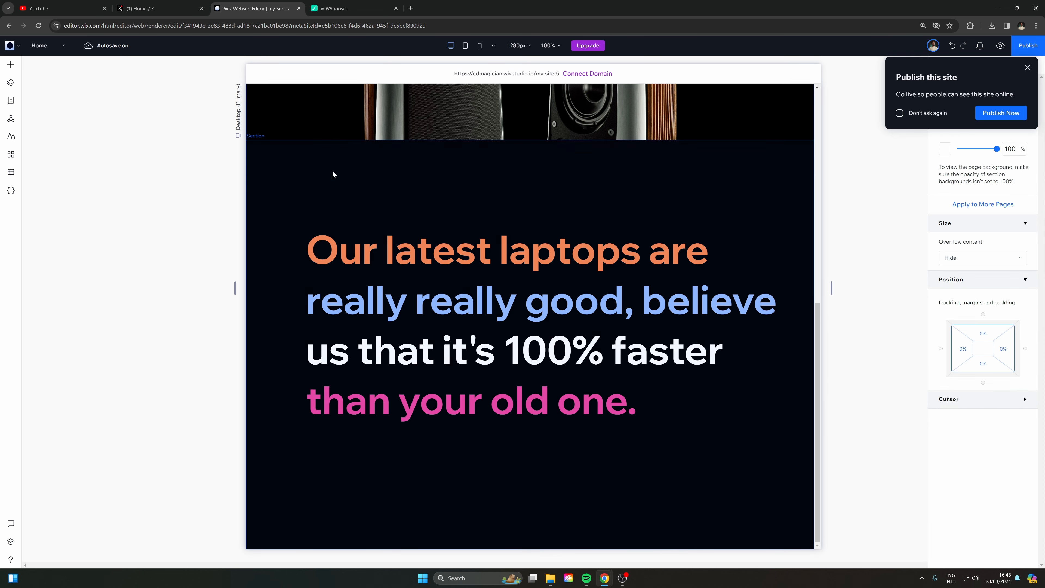
{"action": "left_click", "coordinate": [7, 66]}
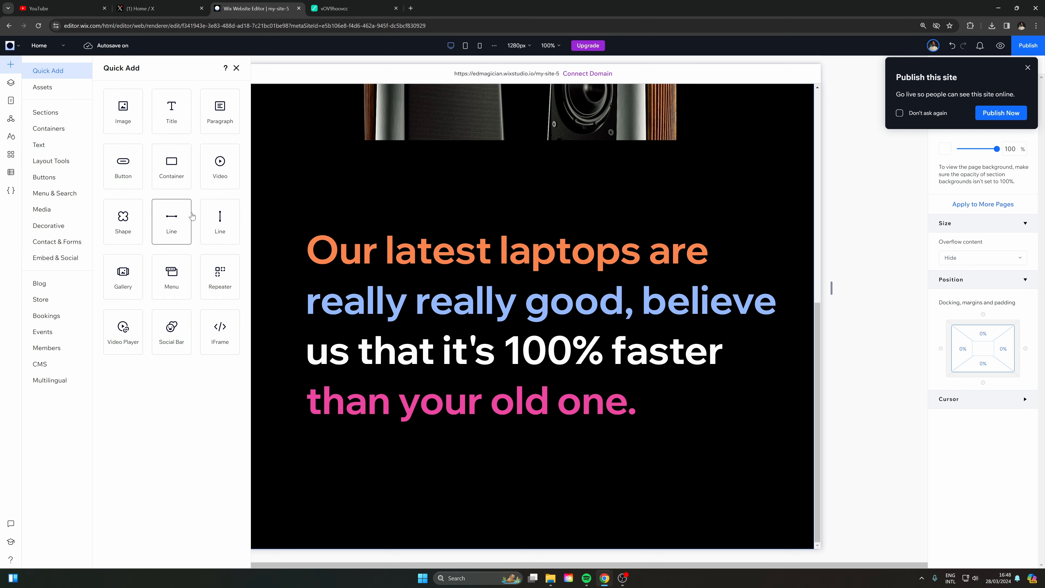
{"action": "left_click_drag", "start_coordinate": [220, 219], "coordinate": [282, 283]}
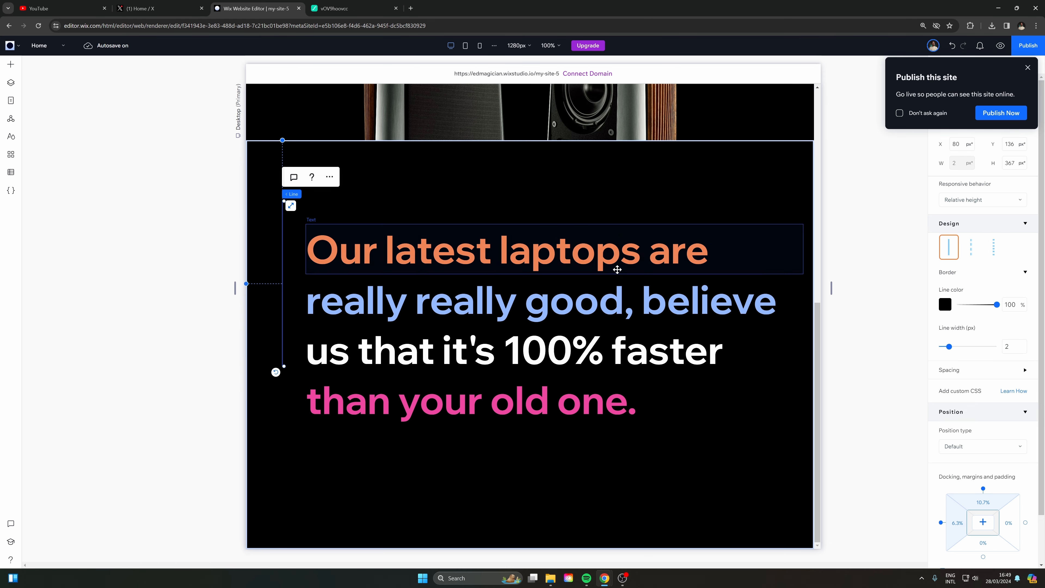
Set the vertical line's colour to white and stretch it to the full height of the section
{"action": "left_click", "coordinate": [946, 305]}
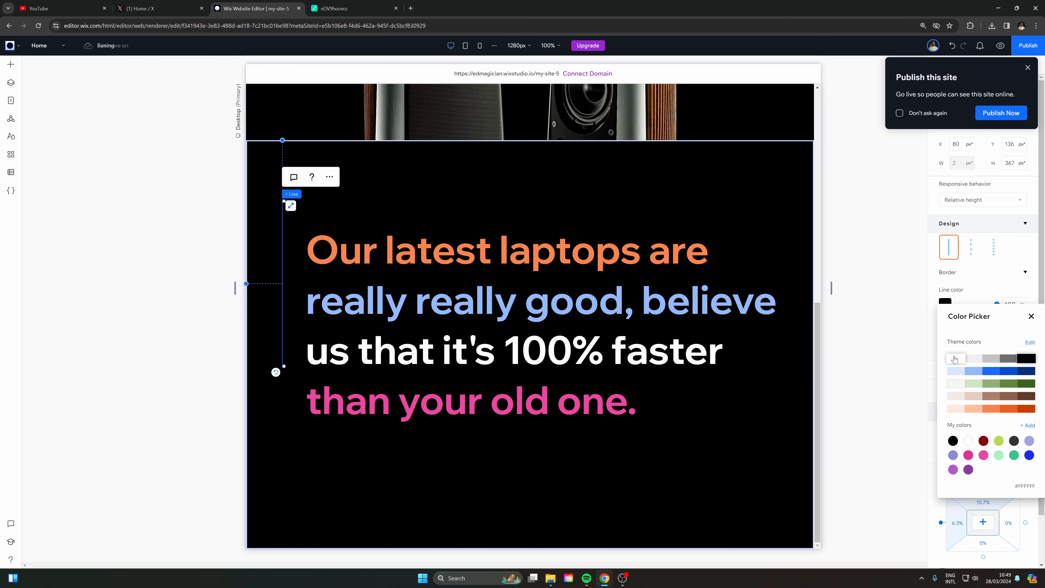
{"action": "left_click", "coordinate": [290, 206]}
{"action": "left_click", "coordinate": [290, 206]}
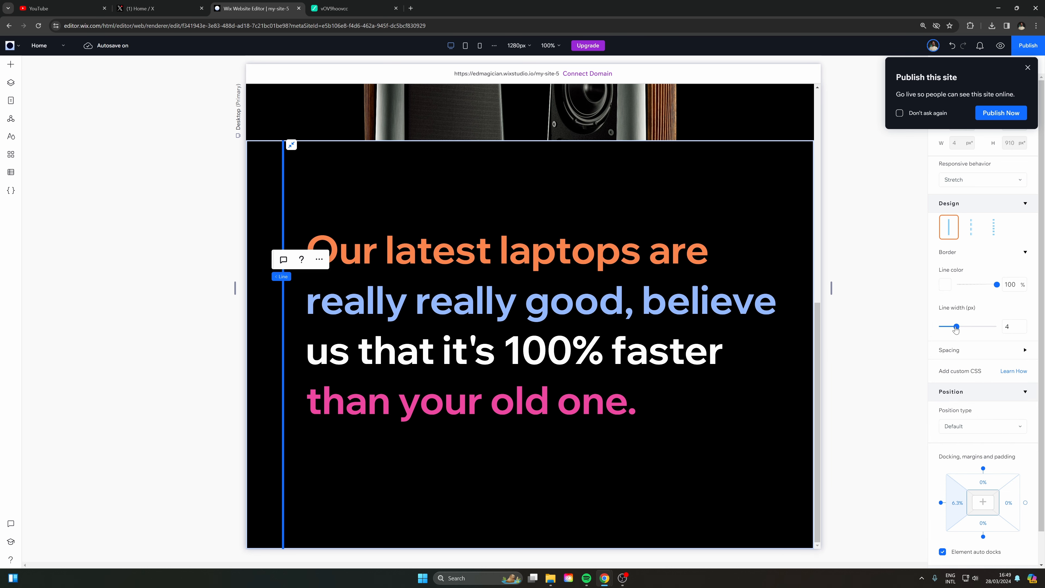
Add a scroll animation to the vertical line with the orange "Our latest laptops are" text as its animated element
{"action": "left_click", "coordinate": [1030, 69]}
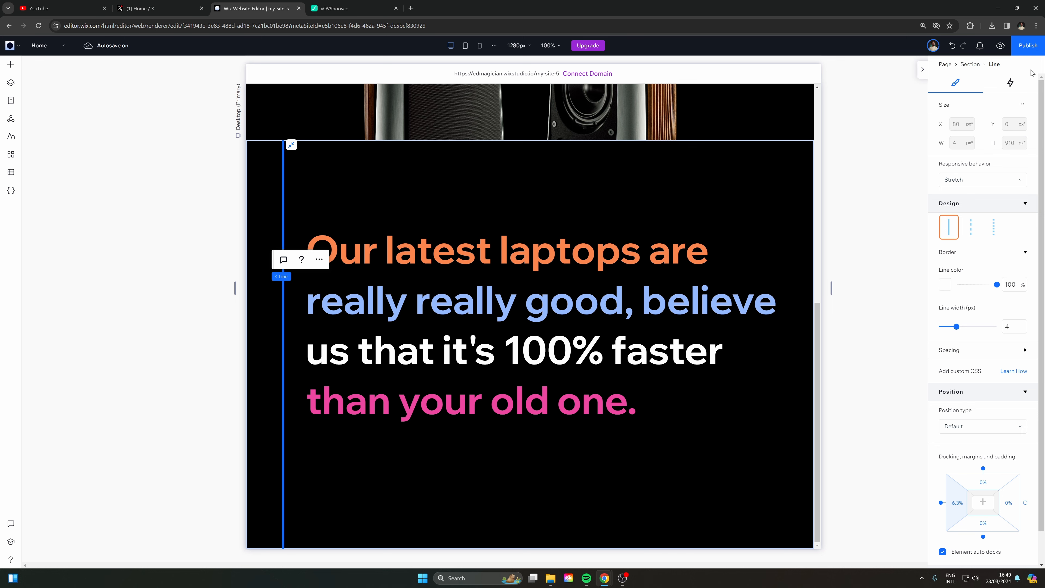
{"action": "left_click", "coordinate": [1009, 83]}
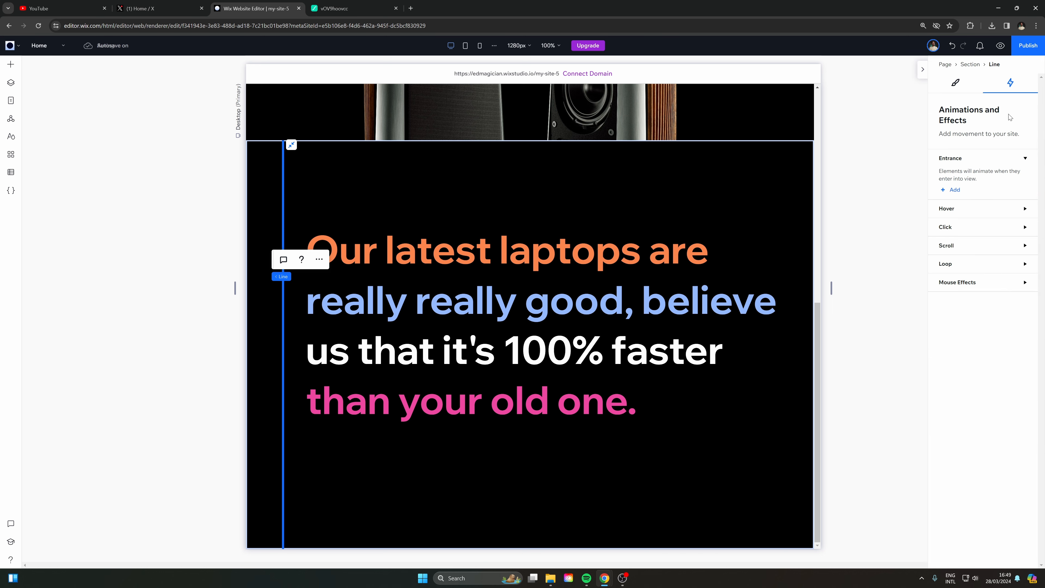
{"action": "left_click", "coordinate": [961, 249]}
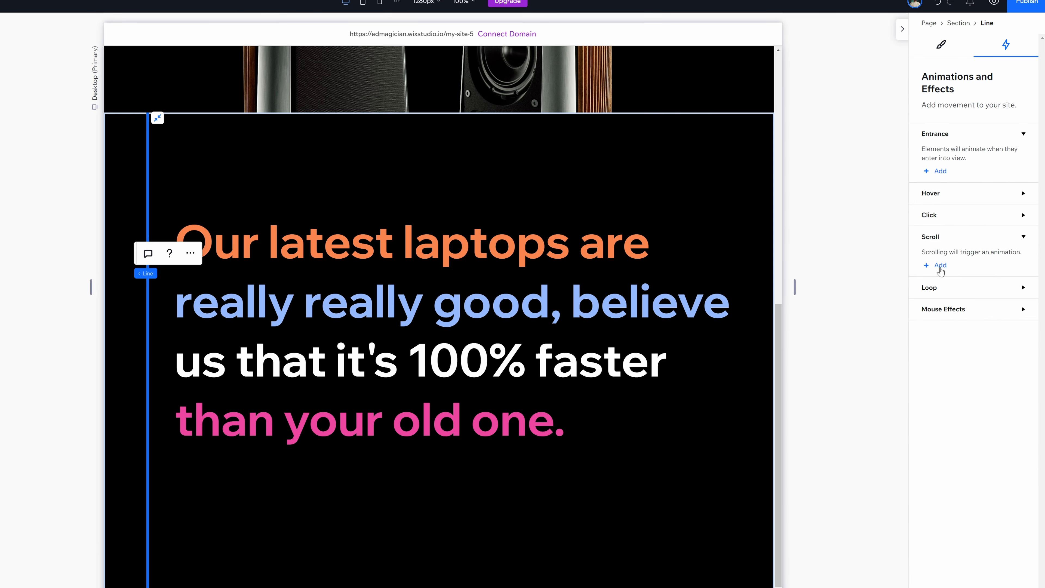
{"action": "left_click", "coordinate": [940, 266]}
{"action": "left_click", "coordinate": [971, 108]}
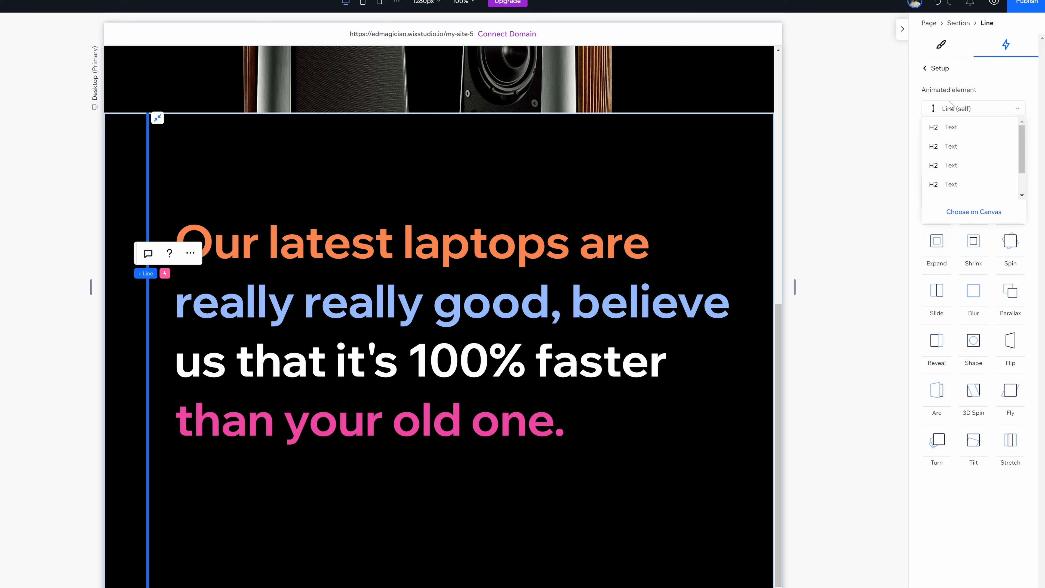
{"action": "left_click", "coordinate": [967, 213]}
{"action": "left_click", "coordinate": [356, 241]}
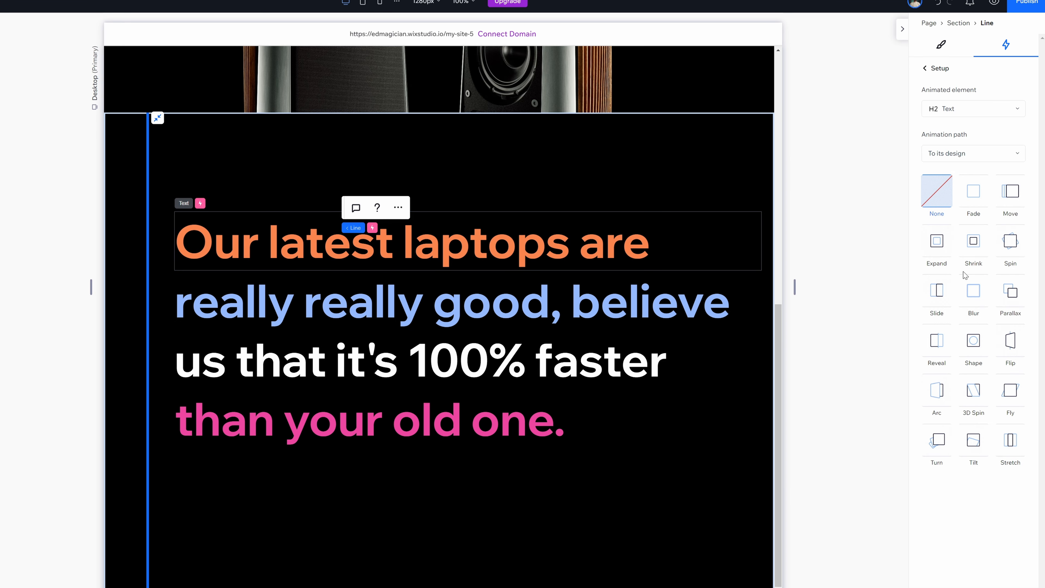
Try a Slide effect from the left on the orange heading line and return to the effect choices
{"action": "left_click", "coordinate": [936, 298]}
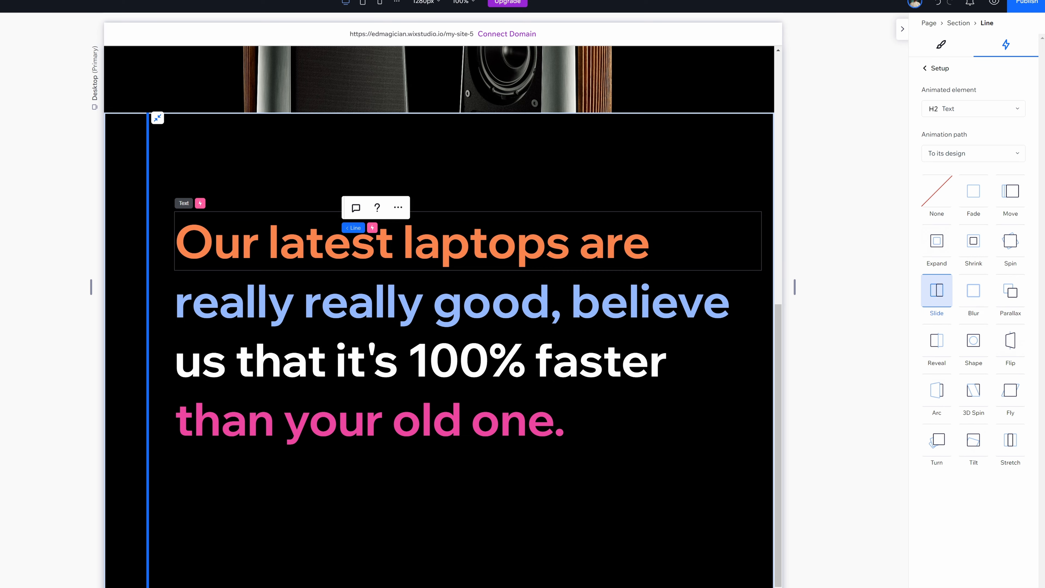
{"action": "left_click", "coordinate": [946, 109]}
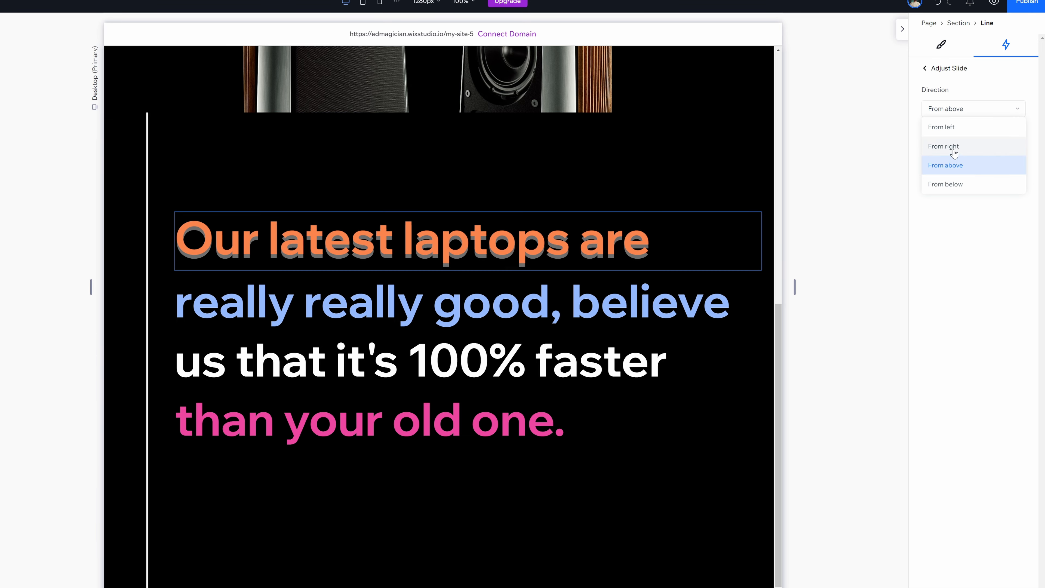
{"action": "left_click", "coordinate": [954, 133]}
{"action": "scroll", "coordinate": [571, 275], "scroll_direction": "up", "scroll_amount": 3}
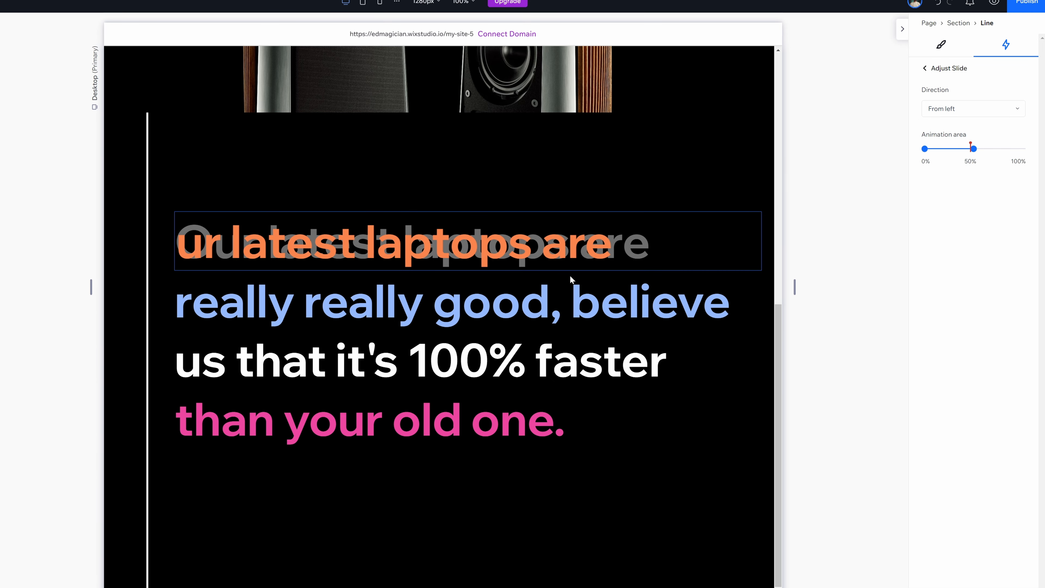
{"action": "left_click", "coordinate": [926, 68]}
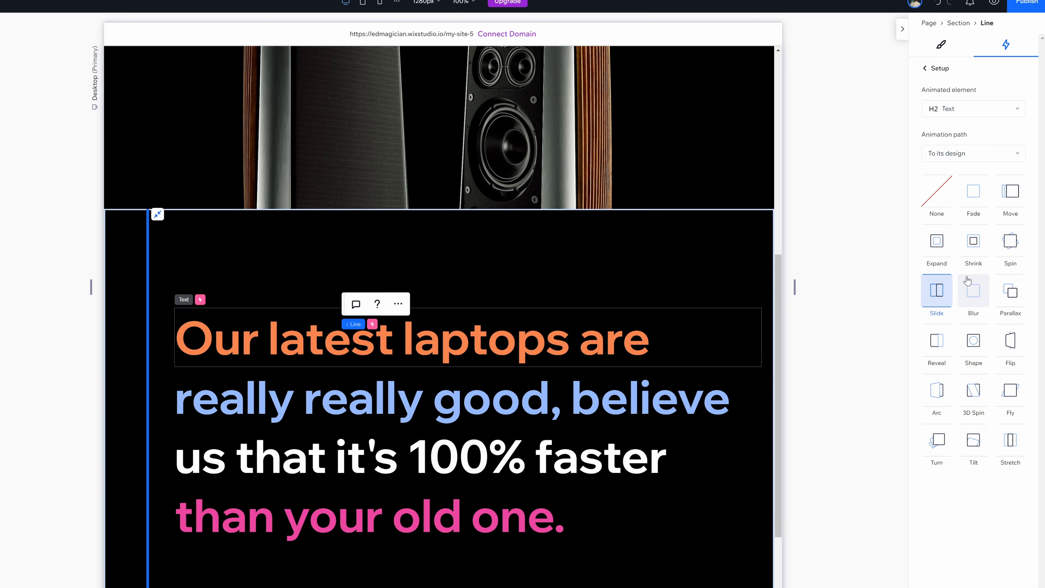
Apply the Reveal effect to the orange heading line with its direction set to From left
{"action": "left_click", "coordinate": [937, 341]}
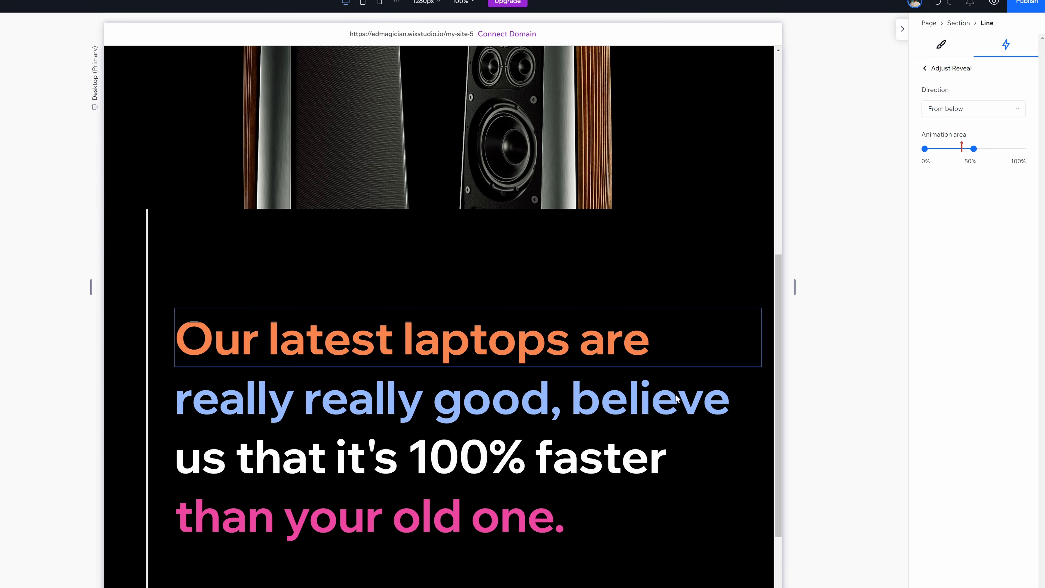
{"action": "left_click", "coordinate": [979, 108]}
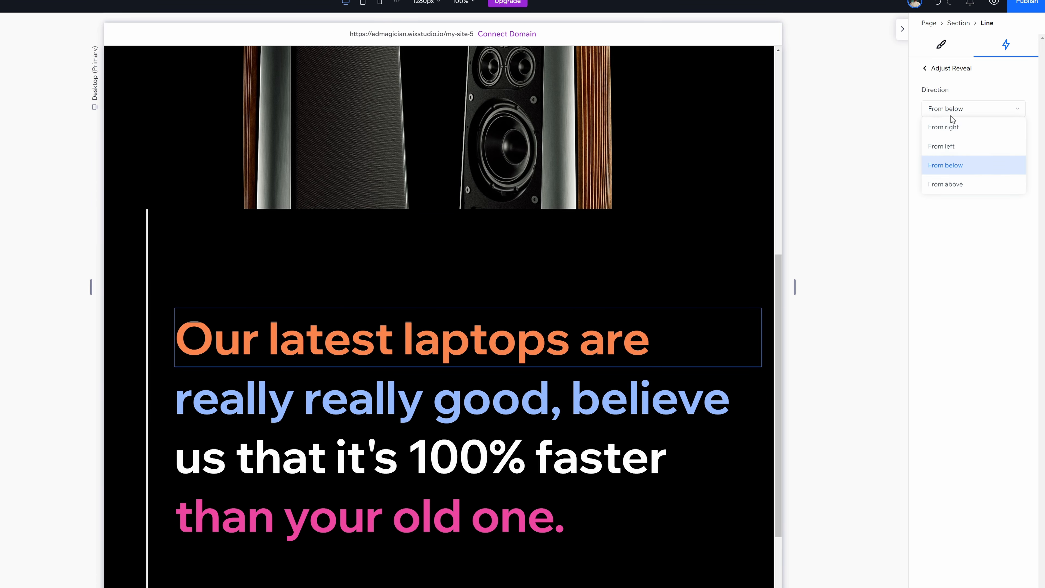
{"action": "left_click", "coordinate": [954, 146]}
{"action": "scroll", "coordinate": [575, 285], "scroll_direction": "up", "scroll_amount": 2}
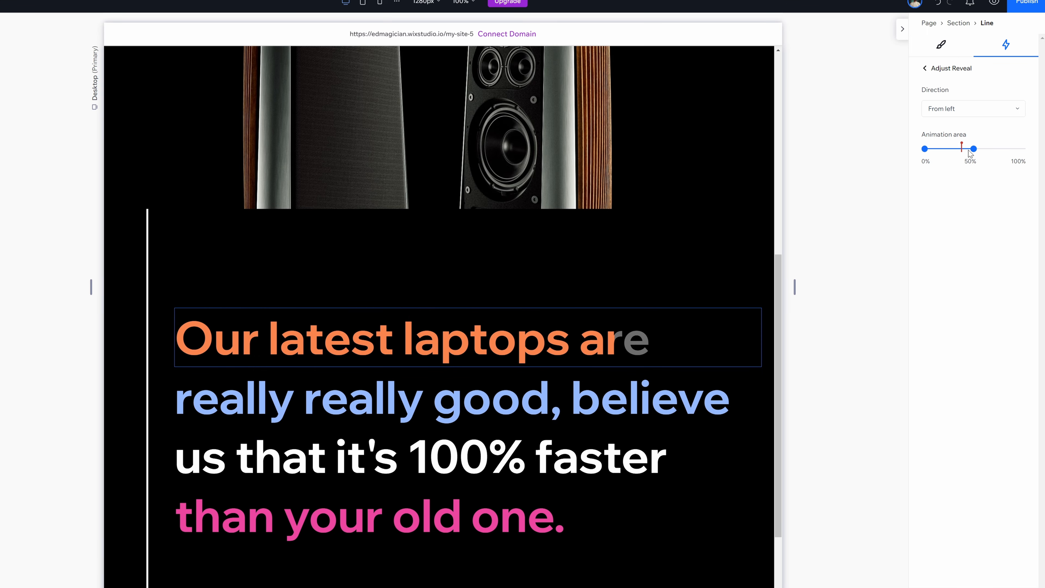
Narrow the Reveal's animation area to about 20% to 45% and check the effect on the canvas
{"action": "left_click_drag", "start_coordinate": [994, 152], "coordinate": [998, 150]}
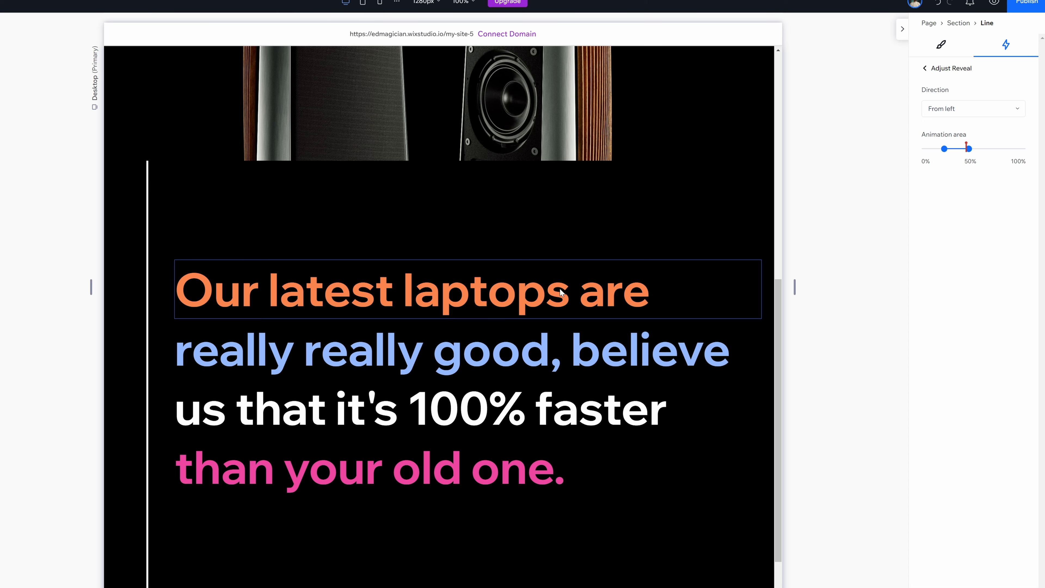
{"action": "scroll", "coordinate": [561, 291], "scroll_direction": "up", "scroll_amount": 4}
{"action": "scroll", "coordinate": [559, 308], "scroll_direction": "down", "scroll_amount": 3}
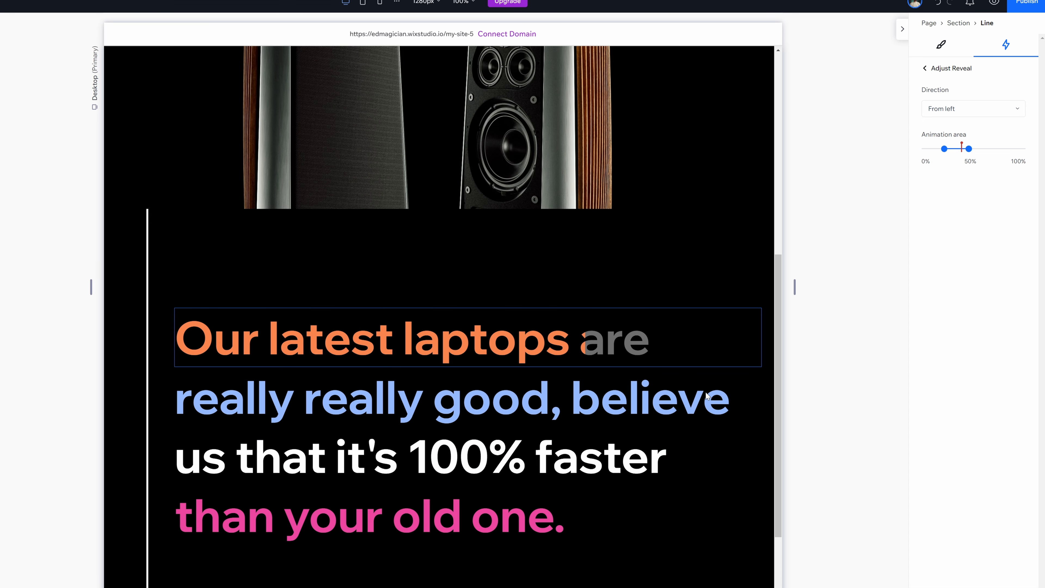
{"action": "scroll", "coordinate": [700, 267], "scroll_direction": "down", "scroll_amount": 1}
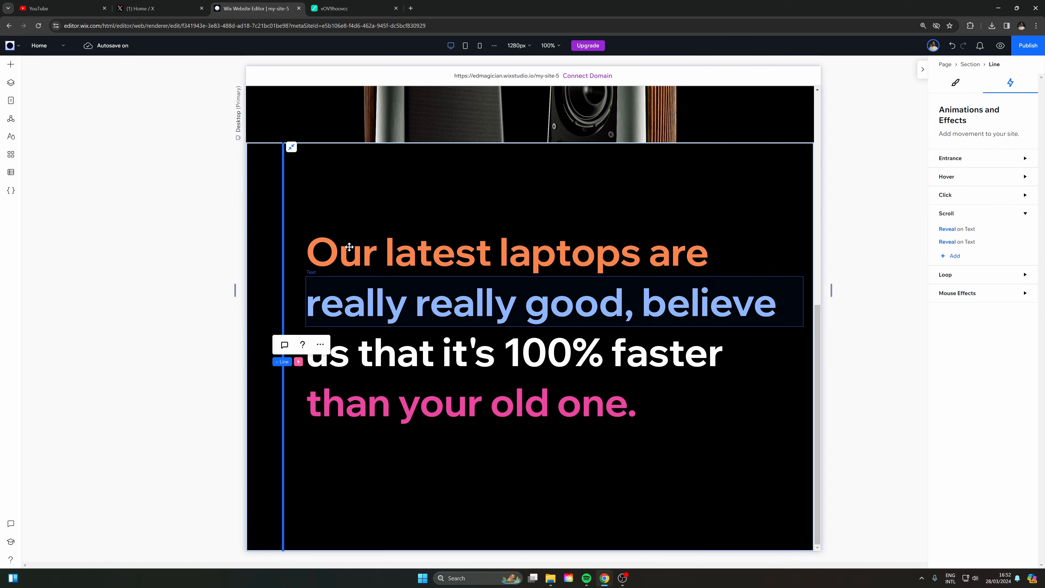
Add a Slide scroll animation to the vertical line itself with its direction set to From below
{"action": "left_click", "coordinate": [952, 256]}
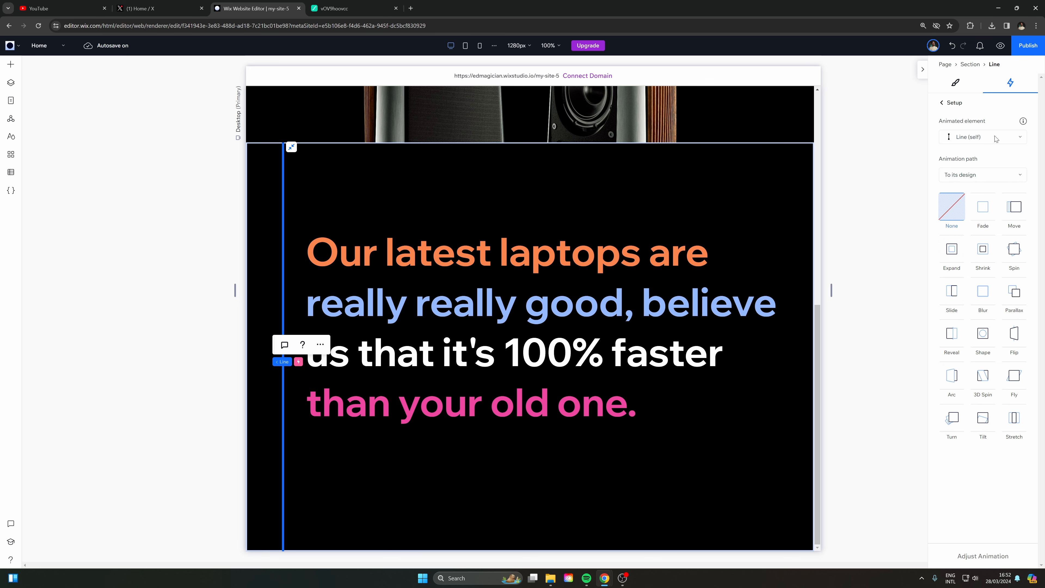
{"action": "left_click", "coordinate": [952, 291]}
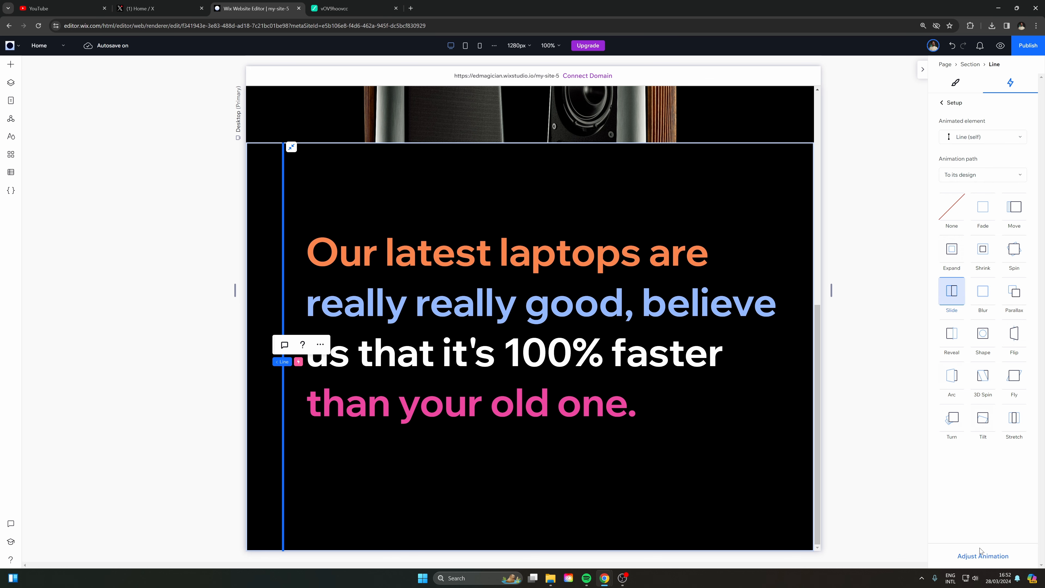
{"action": "left_click", "coordinate": [980, 556]}
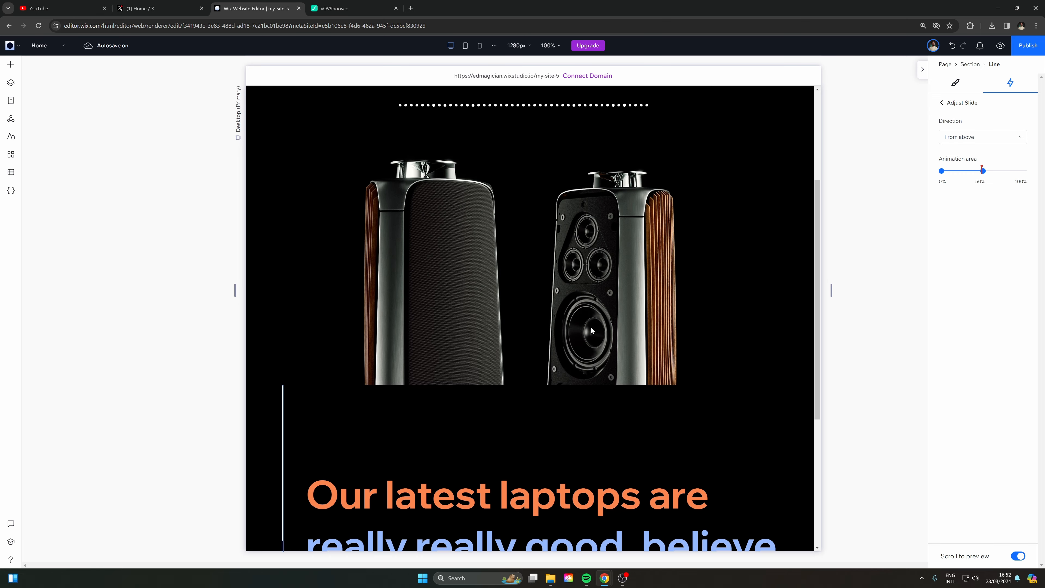
{"action": "left_click", "coordinate": [988, 142]}
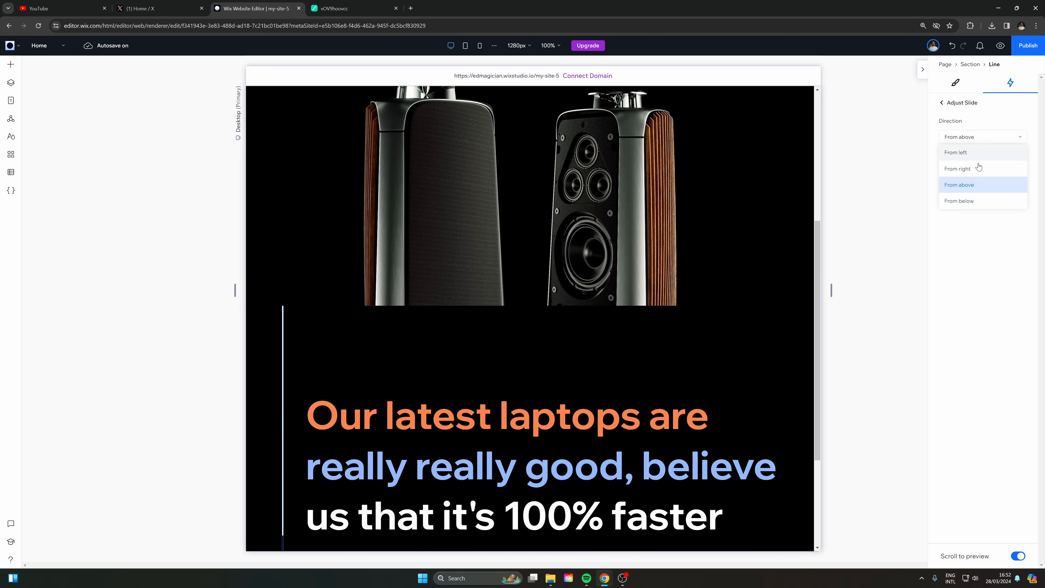
{"action": "left_click", "coordinate": [963, 199]}
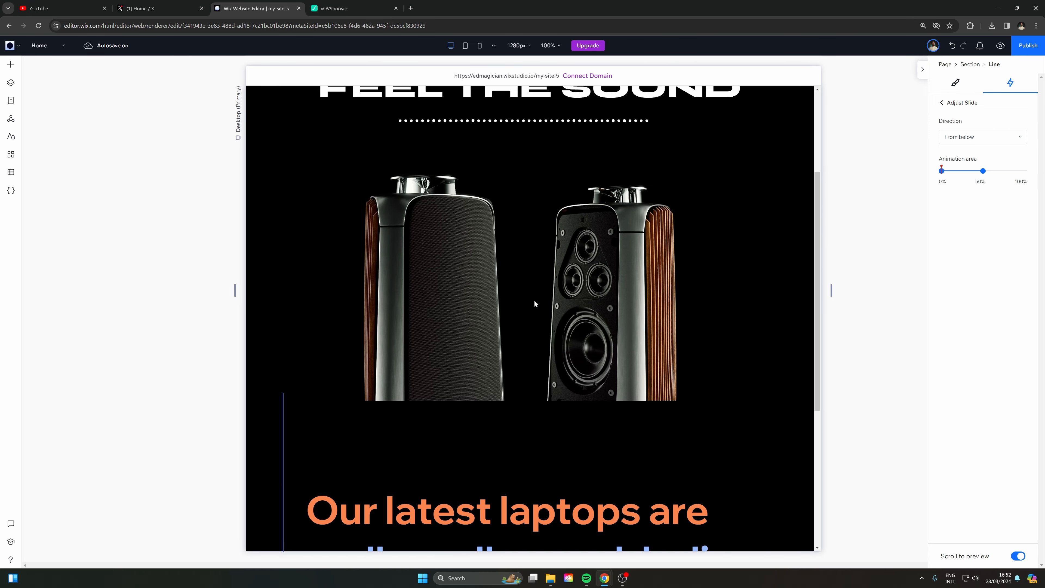
Preview the site and examine how the heading lines and the vertical line animate while scrolling
{"action": "left_click", "coordinate": [1000, 45]}
{"action": "scroll", "coordinate": [701, 271], "scroll_direction": "down", "scroll_amount": 10}
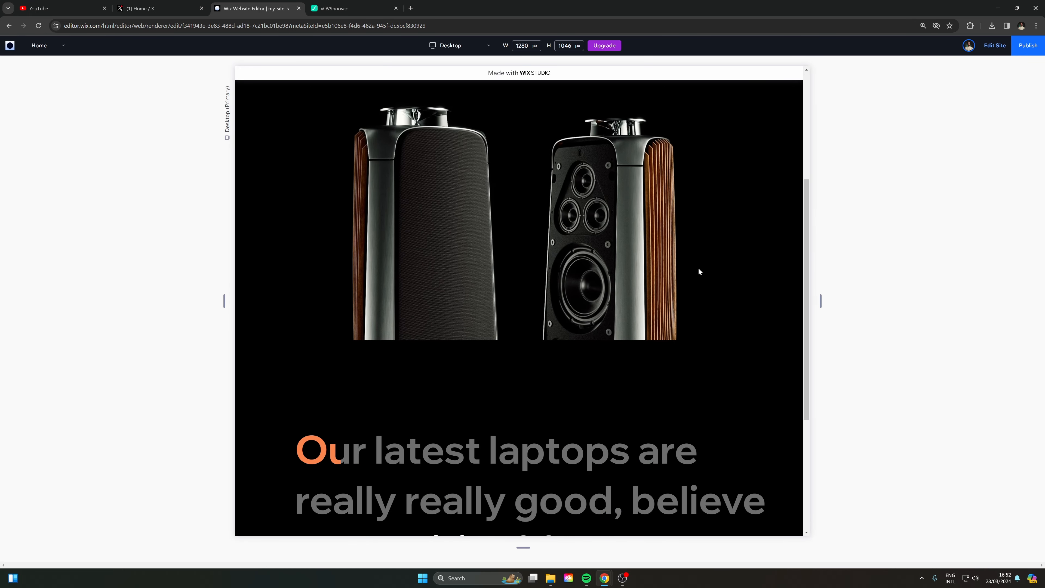
{"action": "scroll", "coordinate": [693, 271], "scroll_direction": "down", "scroll_amount": 2}
{"action": "scroll", "coordinate": [681, 262], "scroll_direction": "up", "scroll_amount": 7}
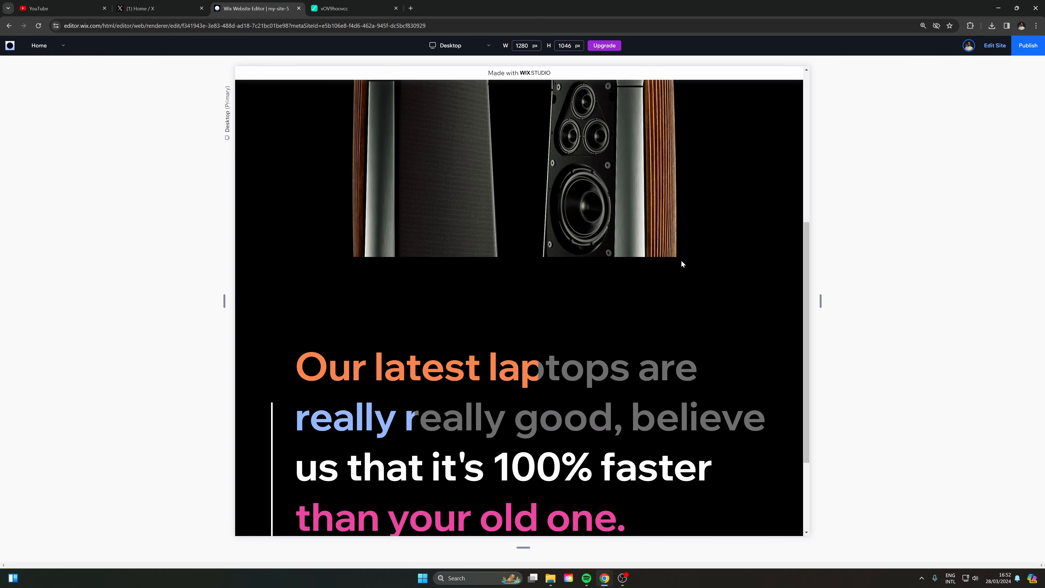
{"action": "scroll", "coordinate": [679, 261], "scroll_direction": "down", "scroll_amount": 4}
{"action": "scroll", "coordinate": [670, 271], "scroll_direction": "down", "scroll_amount": 3}
{"action": "scroll", "coordinate": [668, 268], "scroll_direction": "up", "scroll_amount": 5}
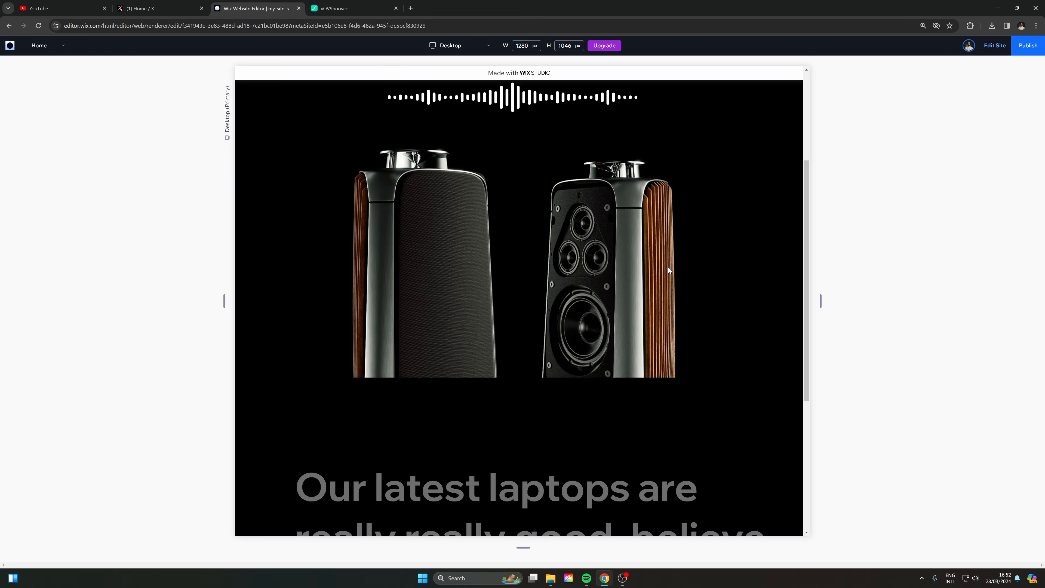
{"action": "scroll", "coordinate": [667, 267], "scroll_direction": "down", "scroll_amount": 5}
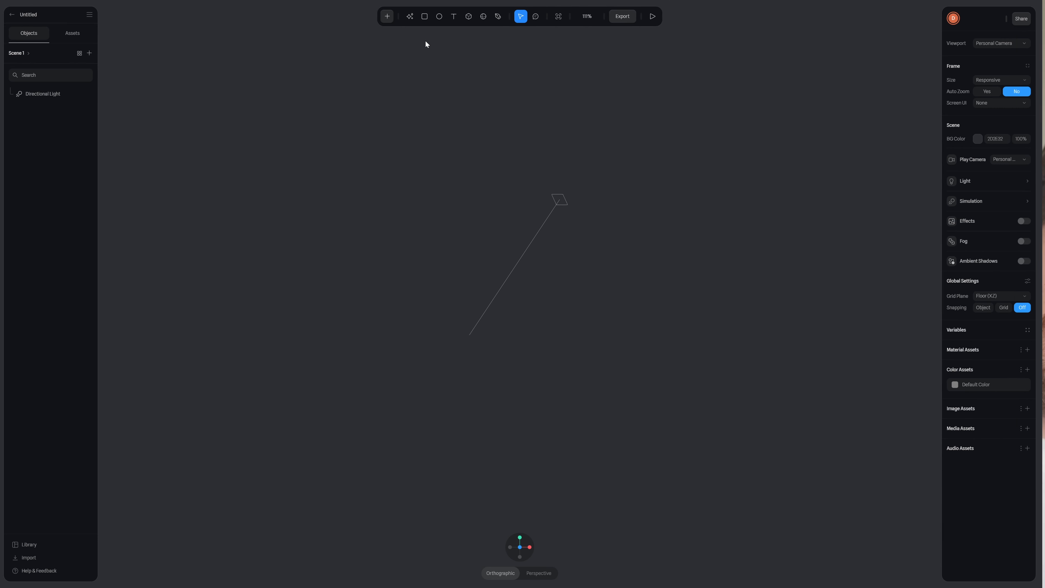
Switch to Spline and add a text box about 1082 × 377 reading "SPHERE WORLD" with font size 100
{"action": "left_click", "coordinate": [389, 18]}
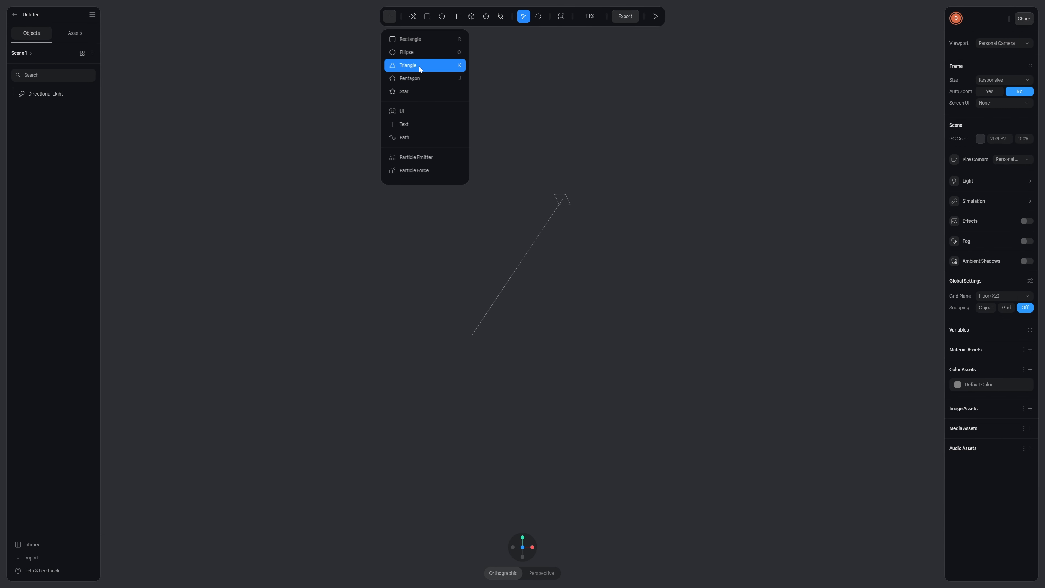
{"action": "left_click", "coordinate": [421, 125]}
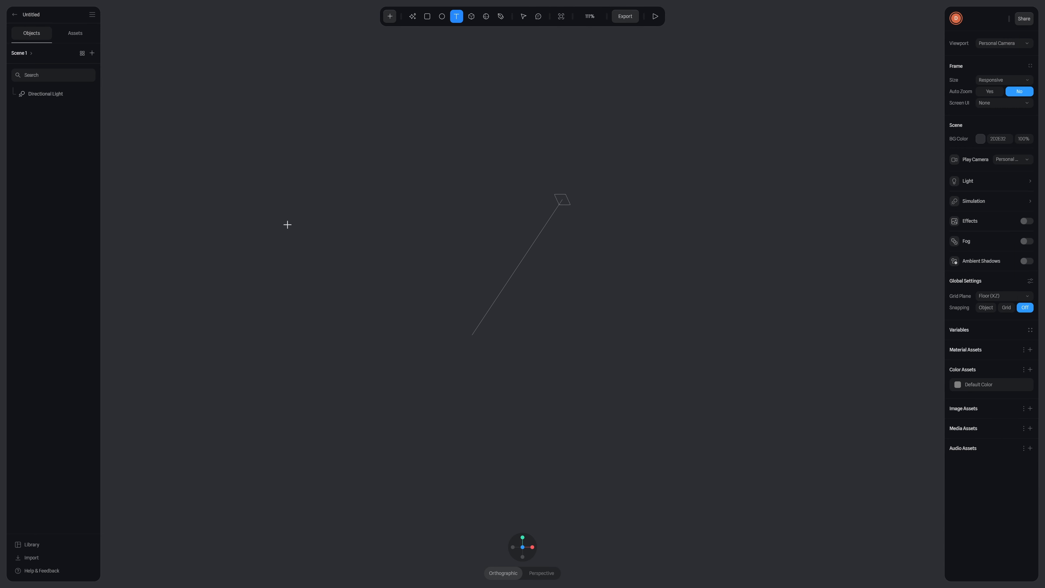
{"action": "left_click_drag", "start_coordinate": [288, 217], "coordinate": [778, 387]}
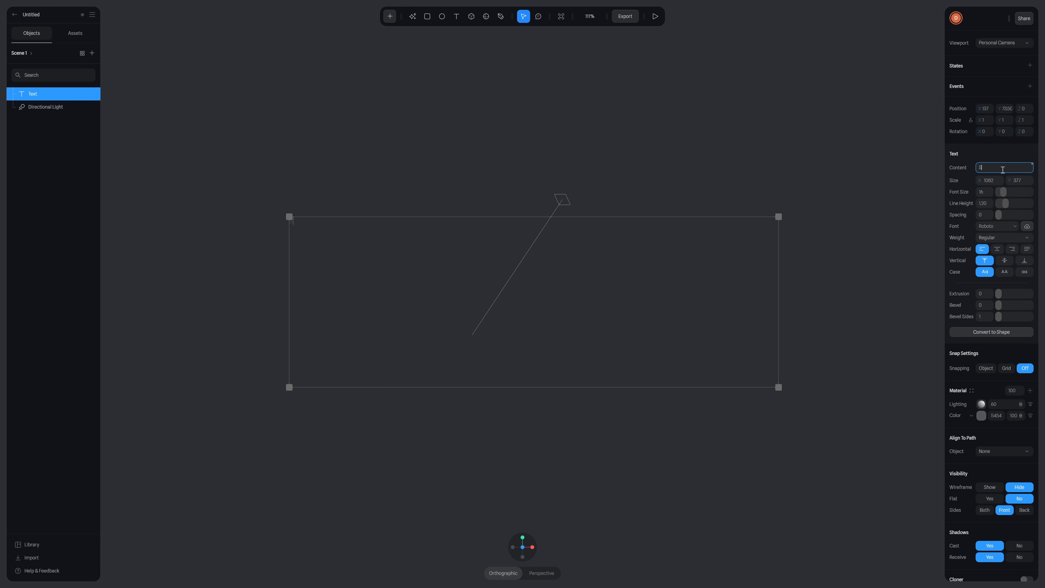
{"action": "key", "text": "ctrl+a"}
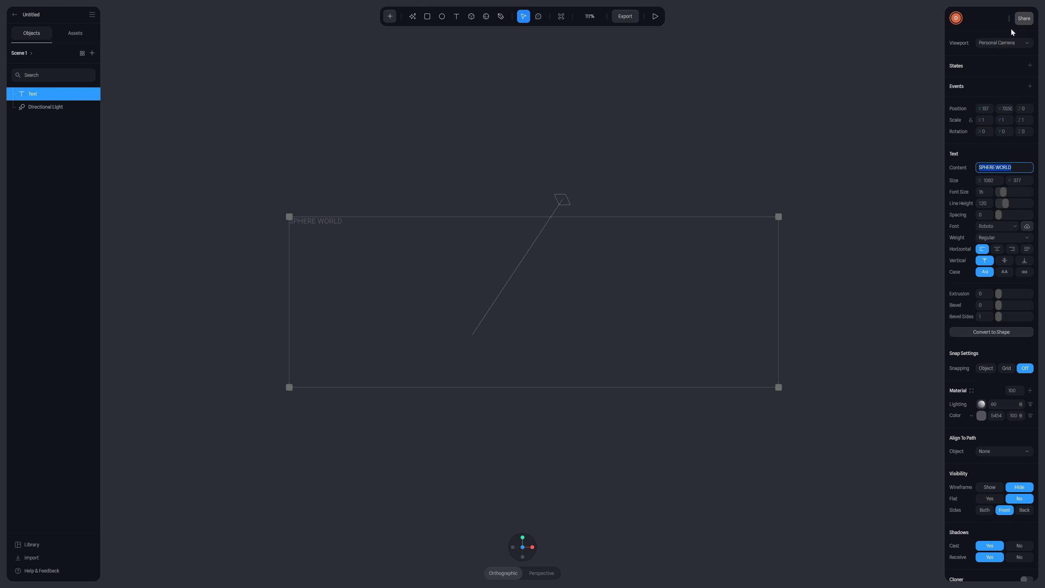
{"action": "left_click_drag", "start_coordinate": [1004, 192], "coordinate": [1042, 194]}
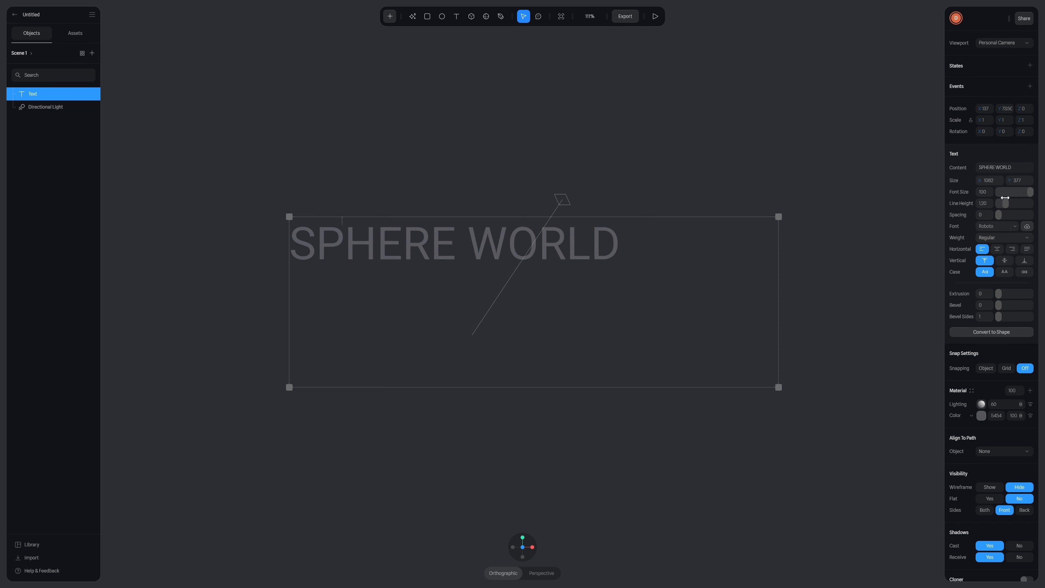
Add a black rectangle about 1246 × 889 around the text and order it below the text in the object list
{"action": "left_click", "coordinate": [390, 16]}
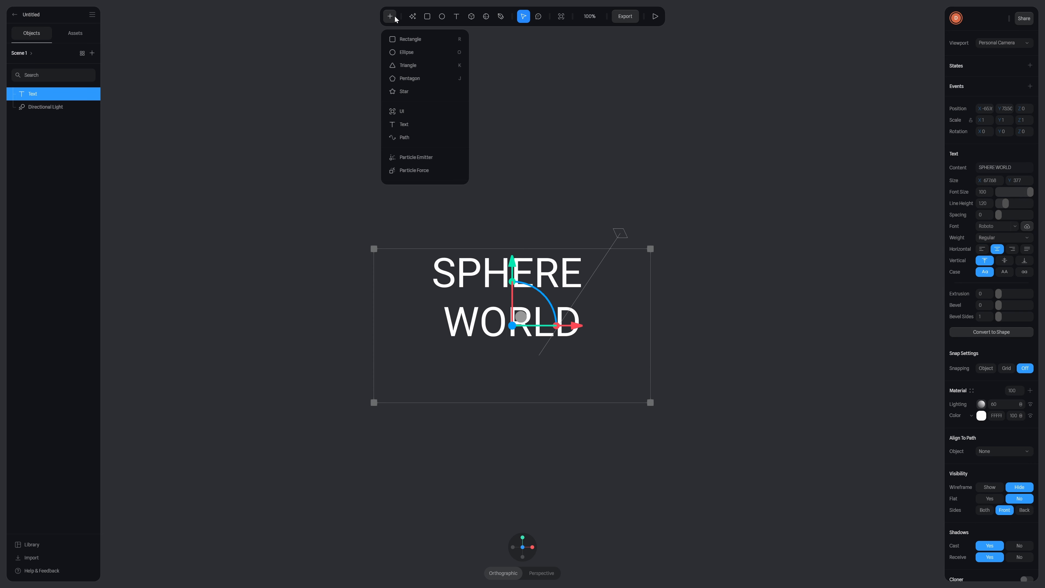
{"action": "left_click", "coordinate": [409, 42]}
{"action": "mouse_move", "coordinate": [270, 132]}
{"action": "left_mouse_down"}
{"action": "mouse_move", "coordinate": [780, 511]}
{"action": "mouse_move", "coordinate": [779, 497]}
{"action": "left_mouse_up"}
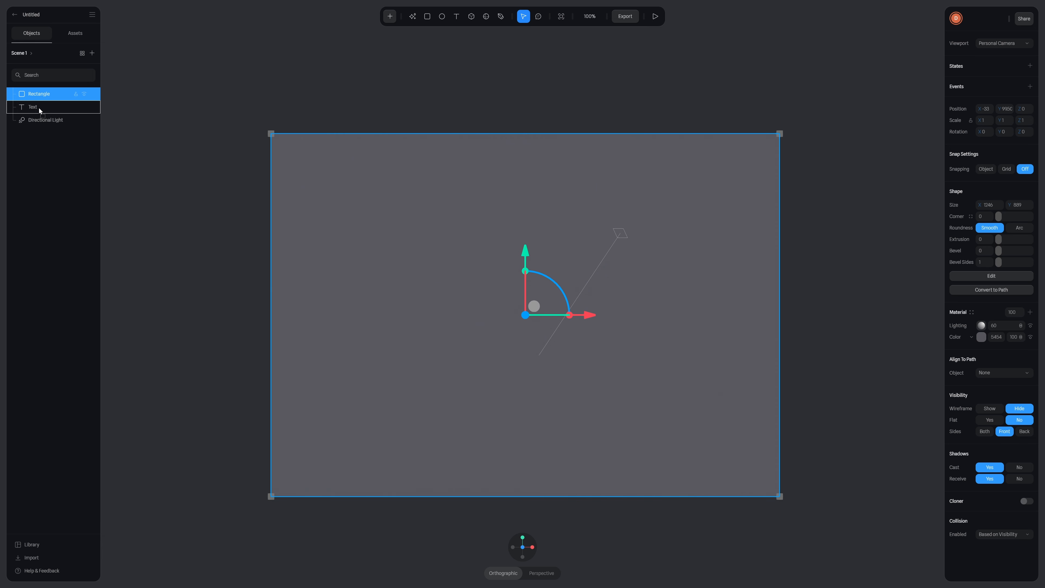
{"action": "mouse_move", "coordinate": [38, 108]}
{"action": "left_mouse_down"}
{"action": "mouse_move", "coordinate": [44, 96]}
{"action": "mouse_move", "coordinate": [40, 112]}
{"action": "left_mouse_up"}
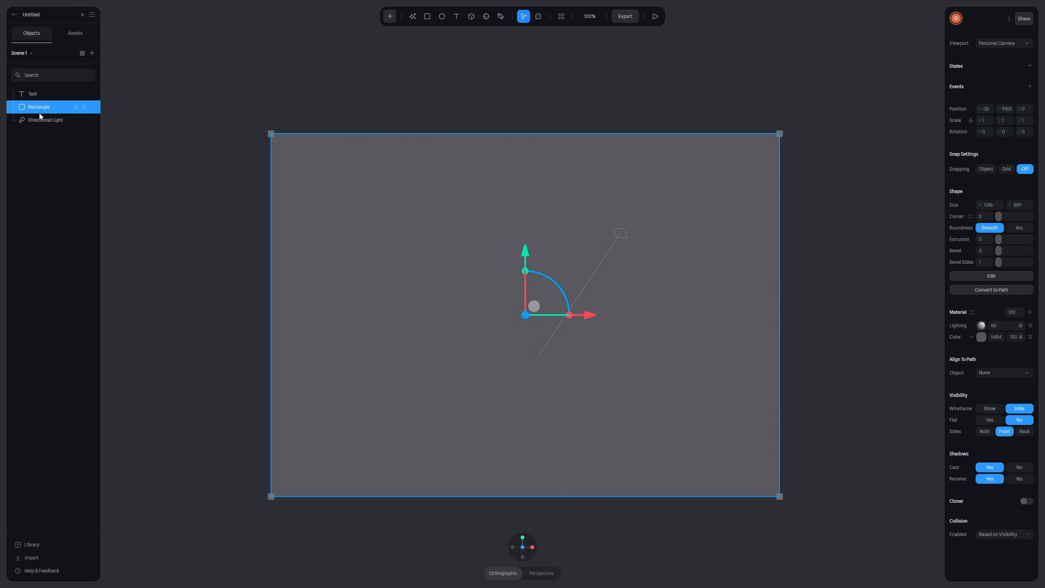
{"action": "left_click", "coordinate": [981, 337]}
{"action": "left_click_drag", "start_coordinate": [981, 382], "coordinate": [916, 495]}
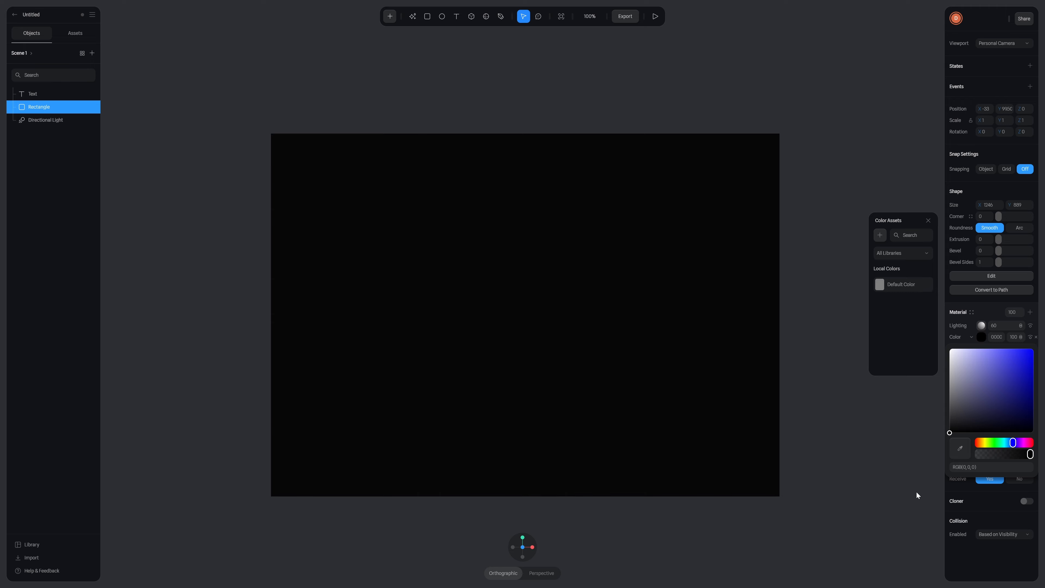
Move the SPHERE WORLD text forward along the Z axis, in front of the black rectangle, and reset the camera
{"action": "left_click", "coordinate": [21, 97]}
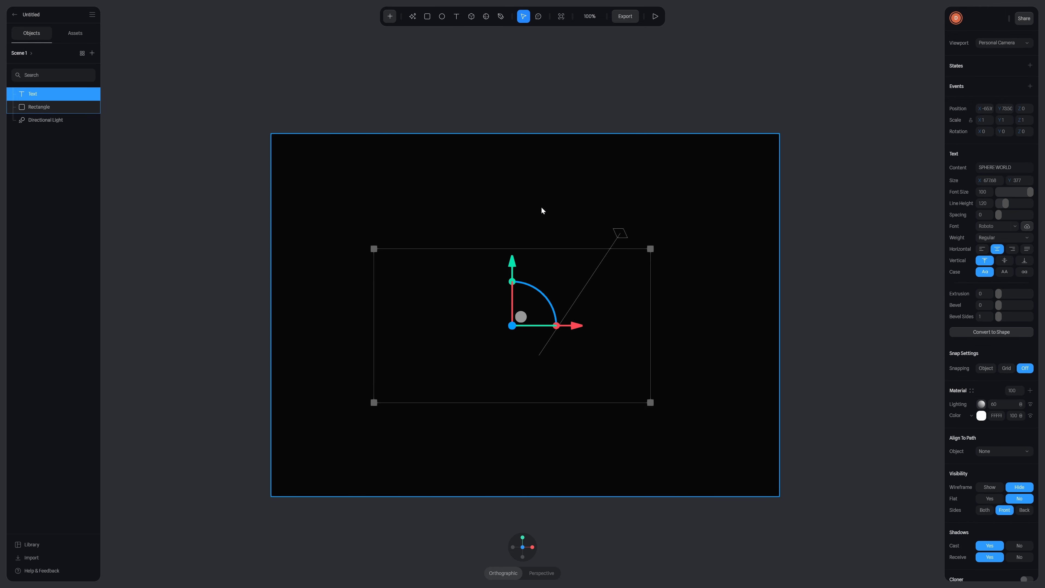
{"action": "left_click_drag", "start_coordinate": [380, 156], "coordinate": [471, 205]}
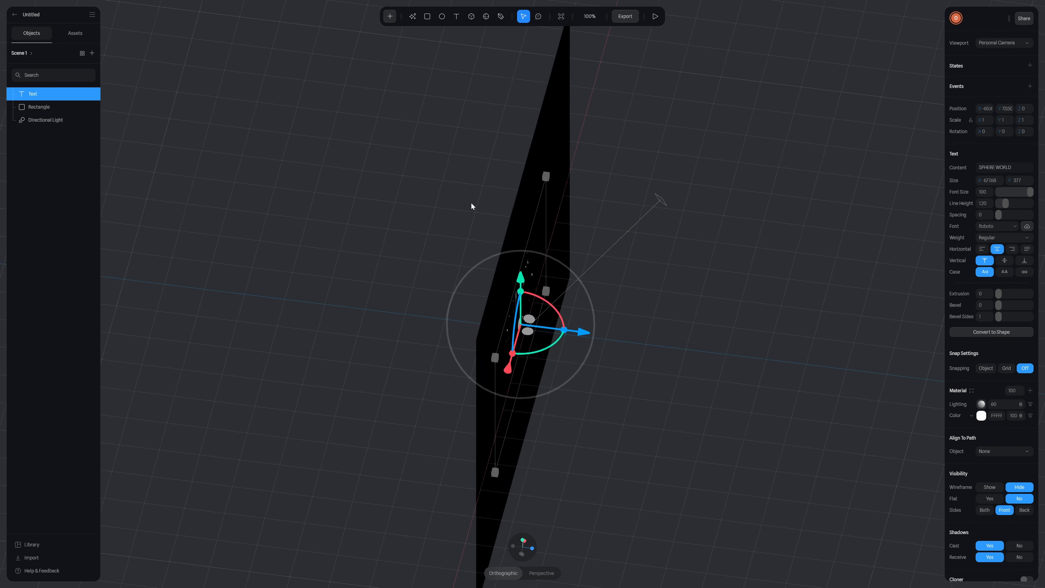
{"action": "left_click_drag", "start_coordinate": [621, 272], "coordinate": [675, 366]}
{"action": "right_click", "coordinate": [775, 320]}
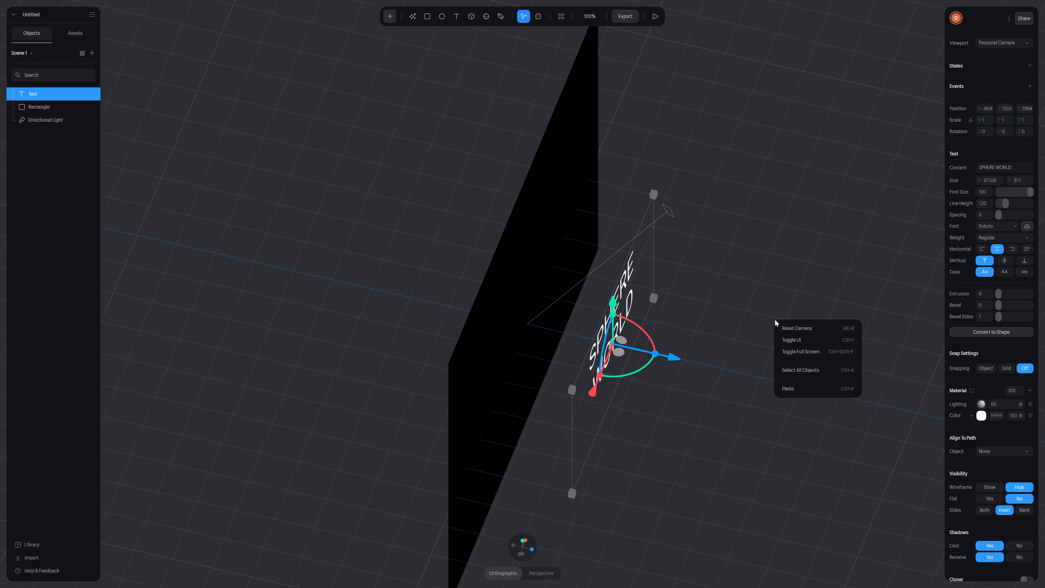
{"action": "left_click", "coordinate": [794, 330]}
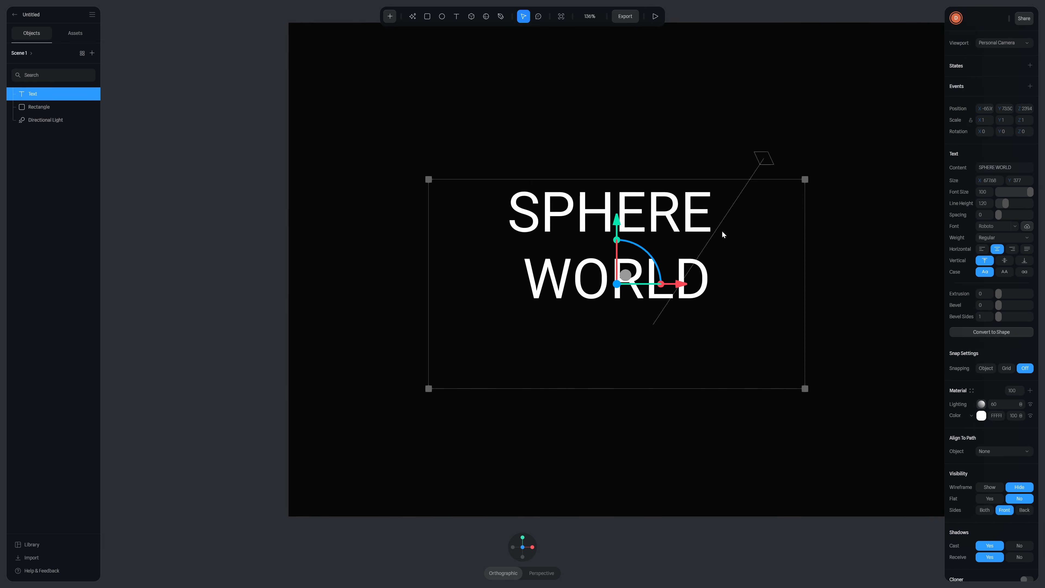
Add a sphere about 240 units in diameter over the middle of the SPHERE WORLD text
{"action": "left_click", "coordinate": [394, 19]}
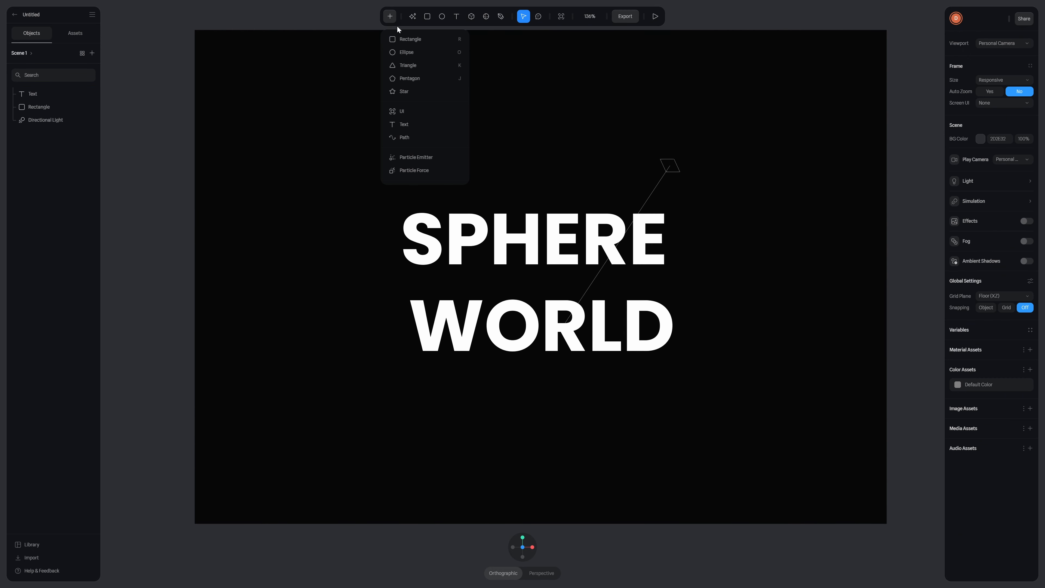
{"action": "scroll", "coordinate": [421, 93], "scroll_direction": "down", "scroll_amount": 5}
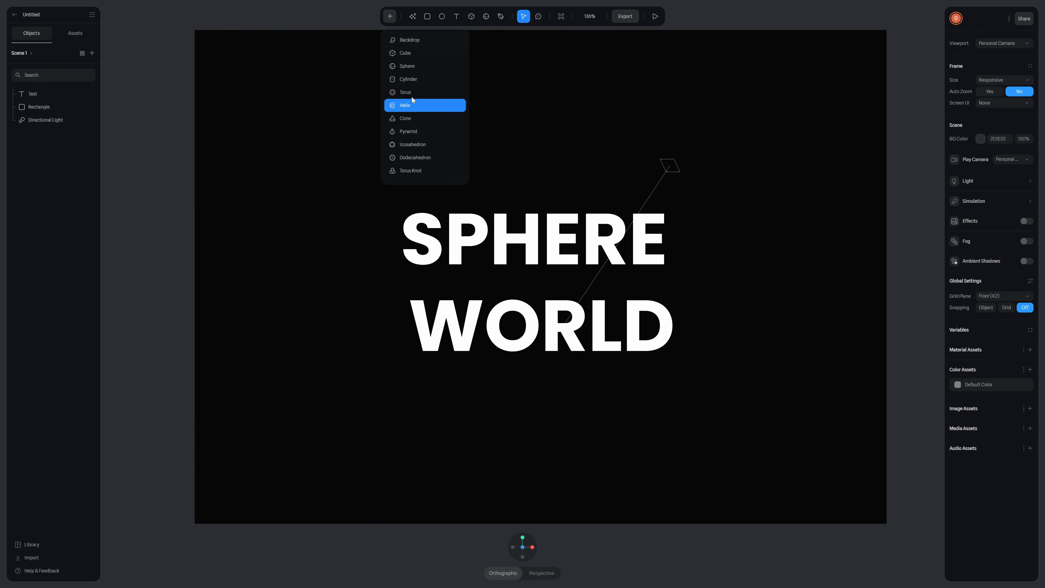
{"action": "left_click", "coordinate": [417, 68]}
{"action": "mouse_move", "coordinate": [508, 234]}
{"action": "left_mouse_down"}
{"action": "mouse_move", "coordinate": [699, 397]}
{"action": "mouse_move", "coordinate": [644, 376]}
{"action": "mouse_move", "coordinate": [625, 387]}
{"action": "mouse_move", "coordinate": [588, 336]}
{"action": "left_mouse_up"}
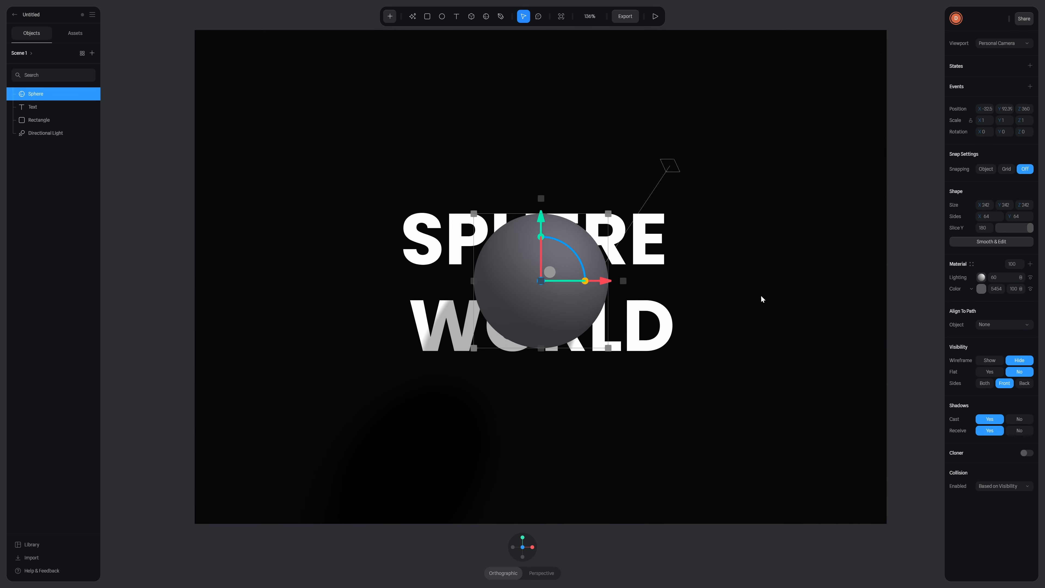
Hide the sphere's lighting layer, change its Color layer to Glass, and shift the sphere slightly over the text
{"action": "left_click", "coordinate": [1030, 278]}
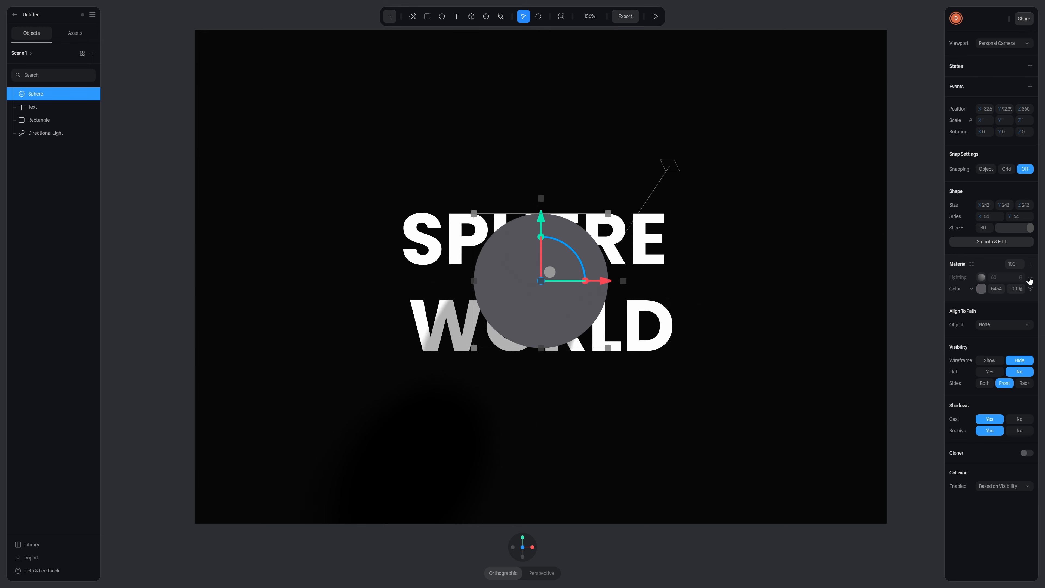
{"action": "left_click", "coordinate": [970, 289]}
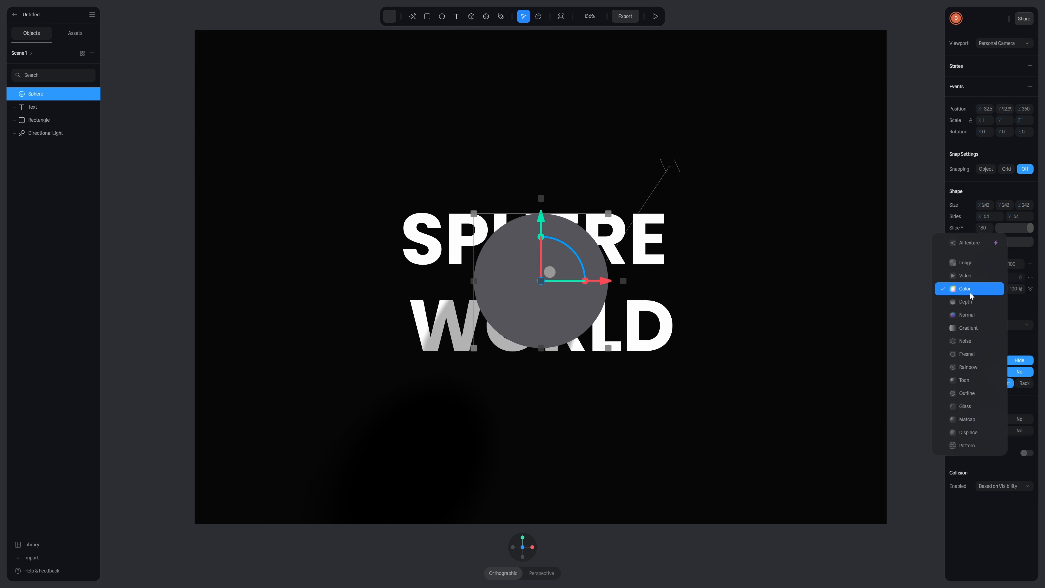
{"action": "left_click", "coordinate": [969, 407]}
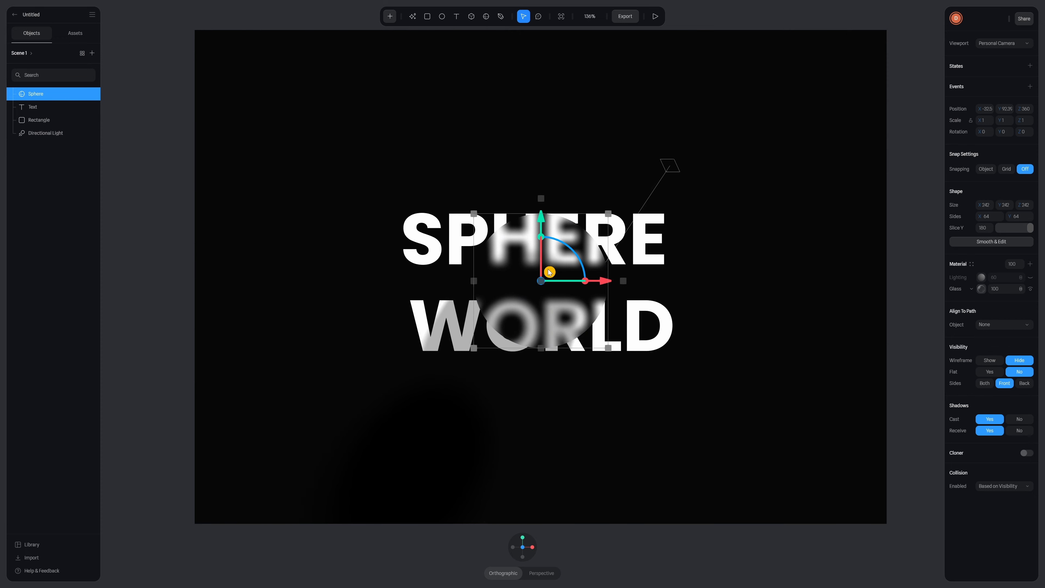
{"action": "mouse_move", "coordinate": [549, 272]}
{"action": "left_mouse_down"}
{"action": "mouse_move", "coordinate": [625, 237]}
{"action": "mouse_move", "coordinate": [527, 277]}
{"action": "mouse_move", "coordinate": [449, 231]}
{"action": "mouse_move", "coordinate": [507, 206]}
{"action": "mouse_move", "coordinate": [650, 202]}
{"action": "mouse_move", "coordinate": [629, 245]}
{"action": "mouse_move", "coordinate": [478, 229]}
{"action": "mouse_move", "coordinate": [588, 266]}
{"action": "mouse_move", "coordinate": [570, 256]}
{"action": "mouse_move", "coordinate": [557, 270]}
{"action": "left_mouse_up"}
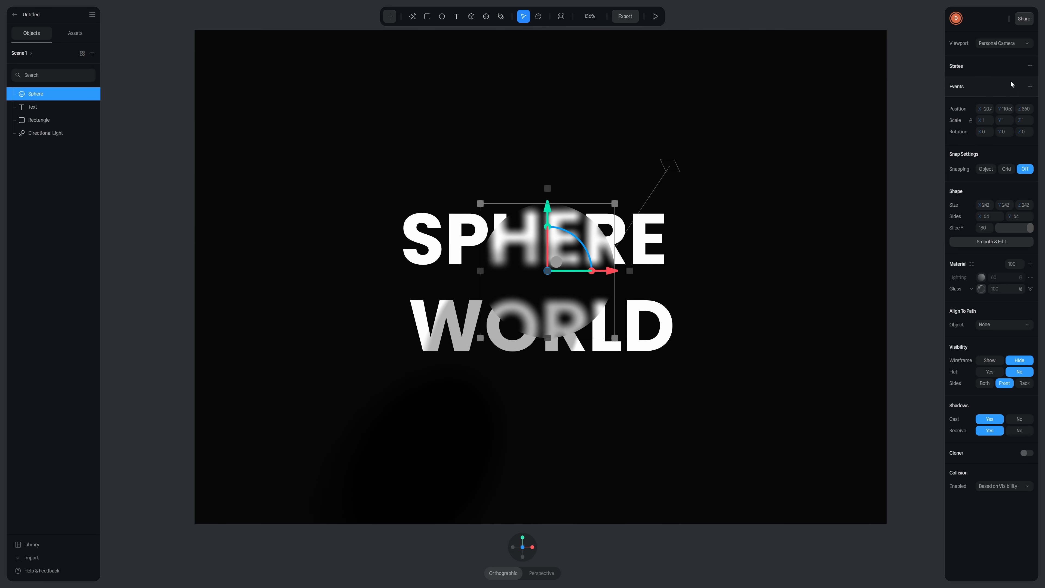
Add a Follow event to the sphere with the cursor as target and preview how it follows
{"action": "left_click", "coordinate": [1030, 87]}
{"action": "left_click", "coordinate": [879, 65]}
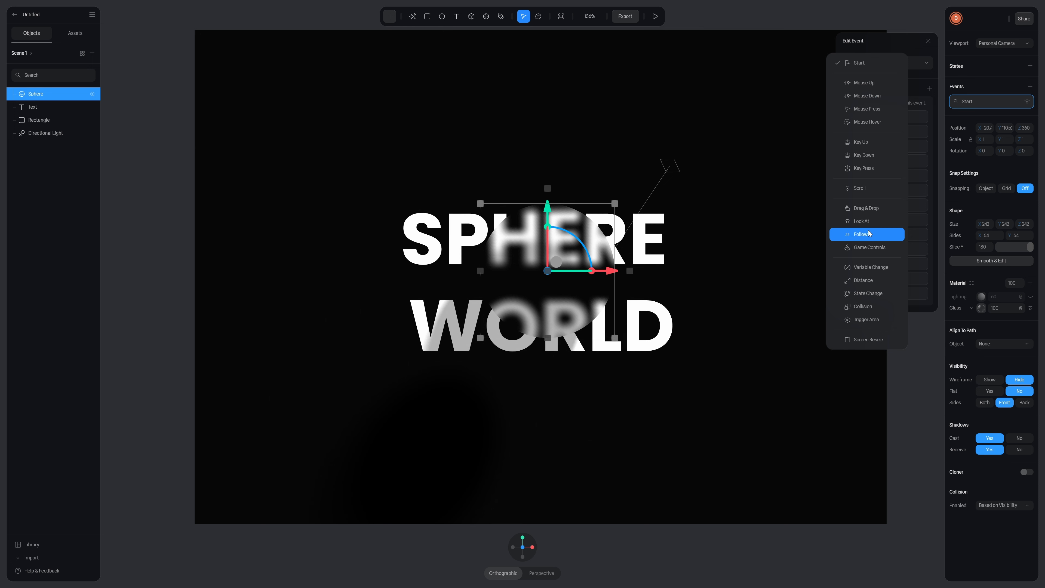
{"action": "left_click", "coordinate": [860, 234]}
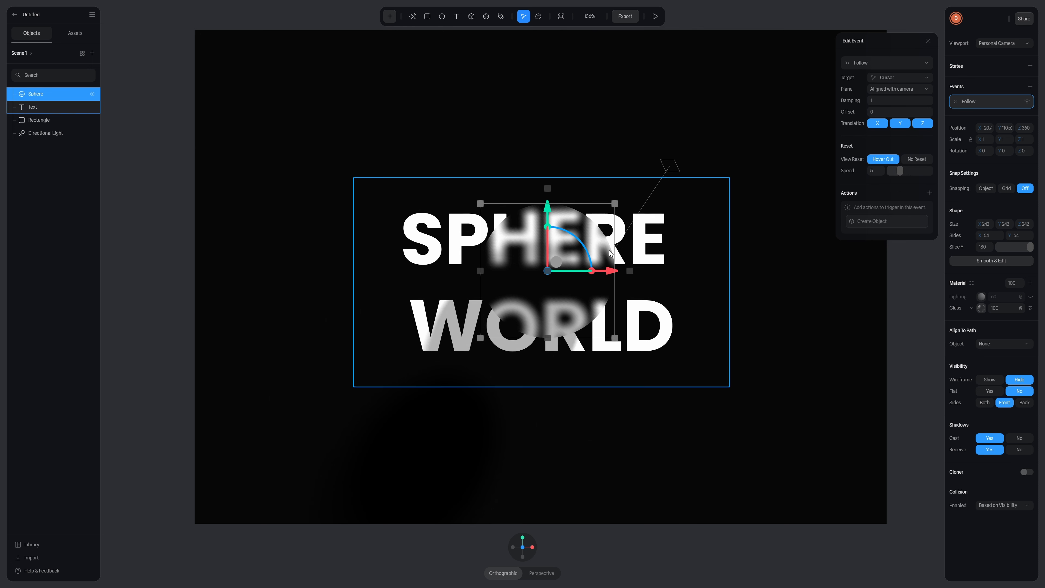
{"action": "left_click", "coordinate": [655, 16]}
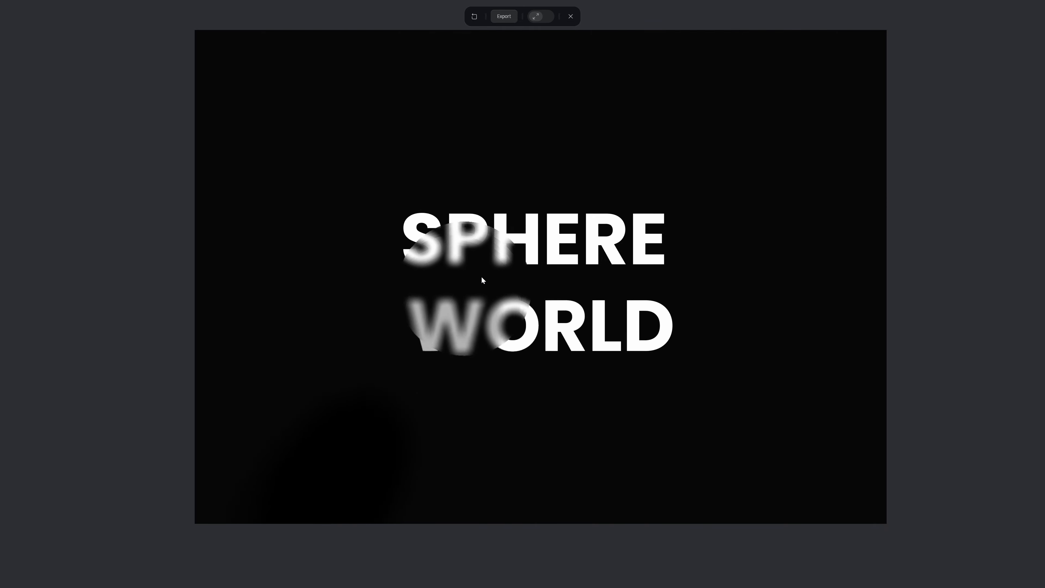
{"action": "left_click", "coordinate": [570, 16]}
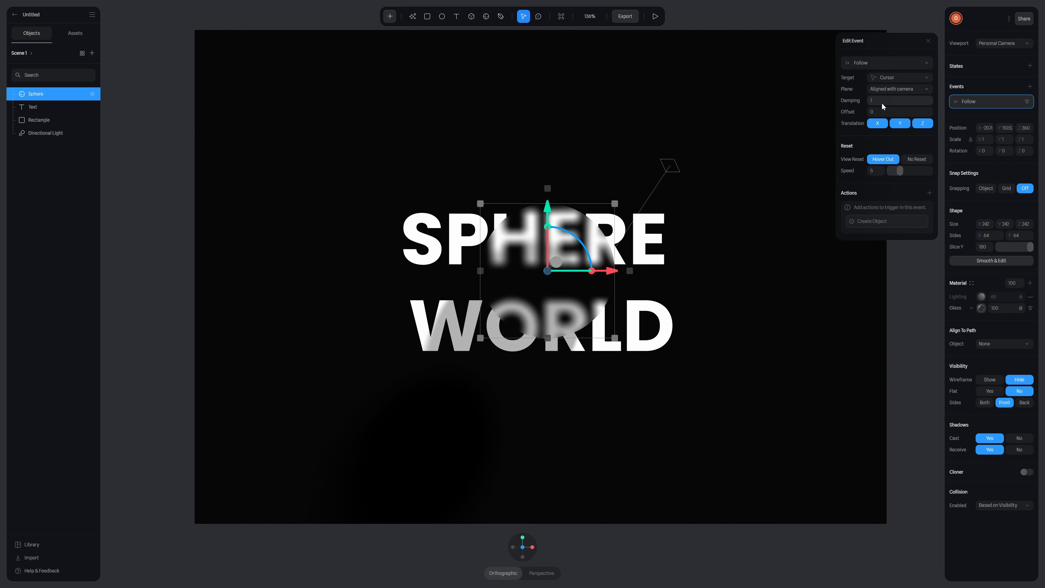
Preview the sphere's Follow event with damping 5 and with a final damping of 15
{"action": "left_click", "coordinate": [655, 17]}
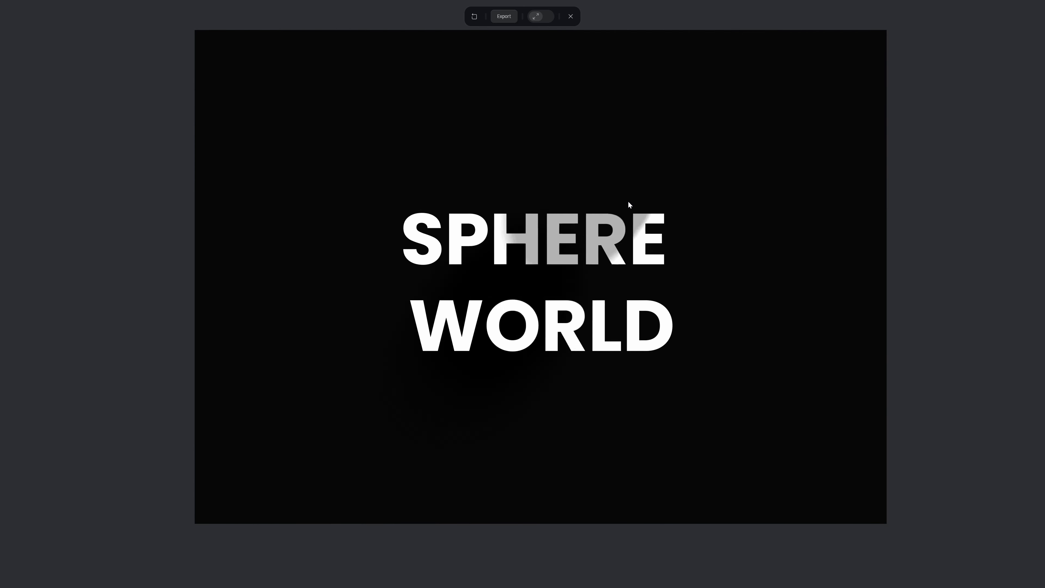
{"action": "left_click", "coordinate": [570, 16]}
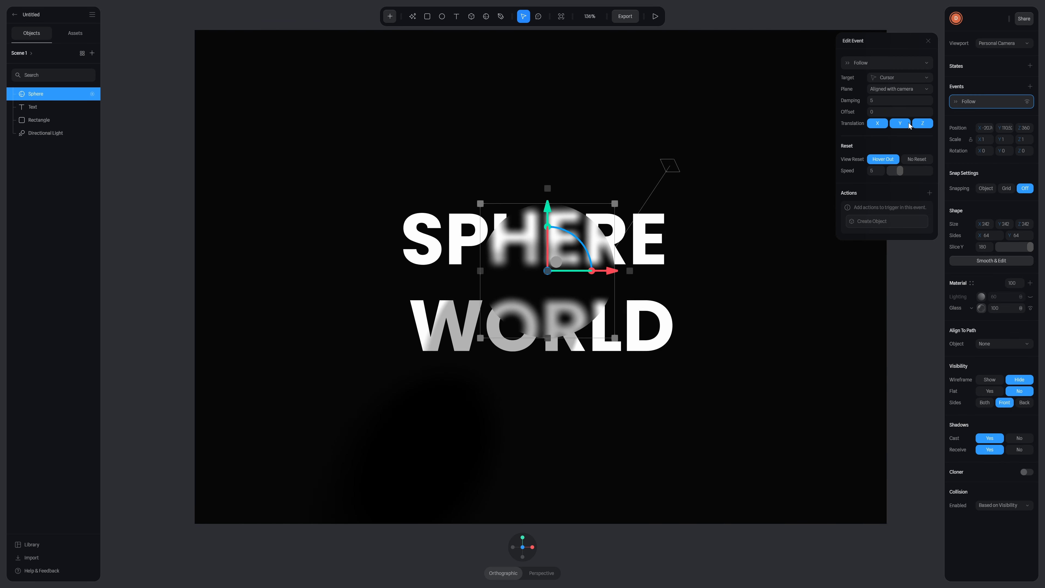
{"action": "left_click", "coordinate": [655, 16]}
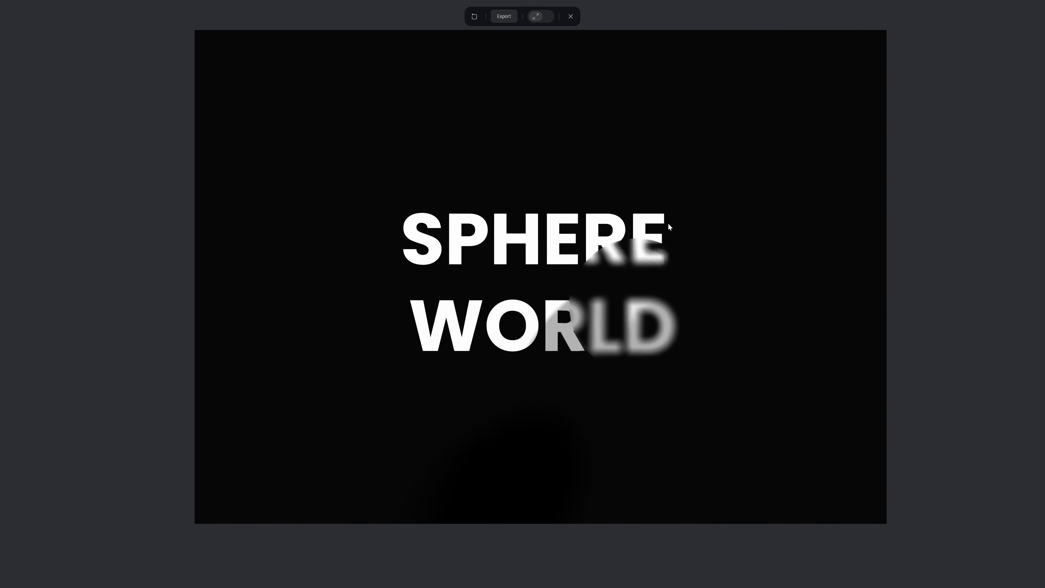
{"action": "key", "text": "Escape"}
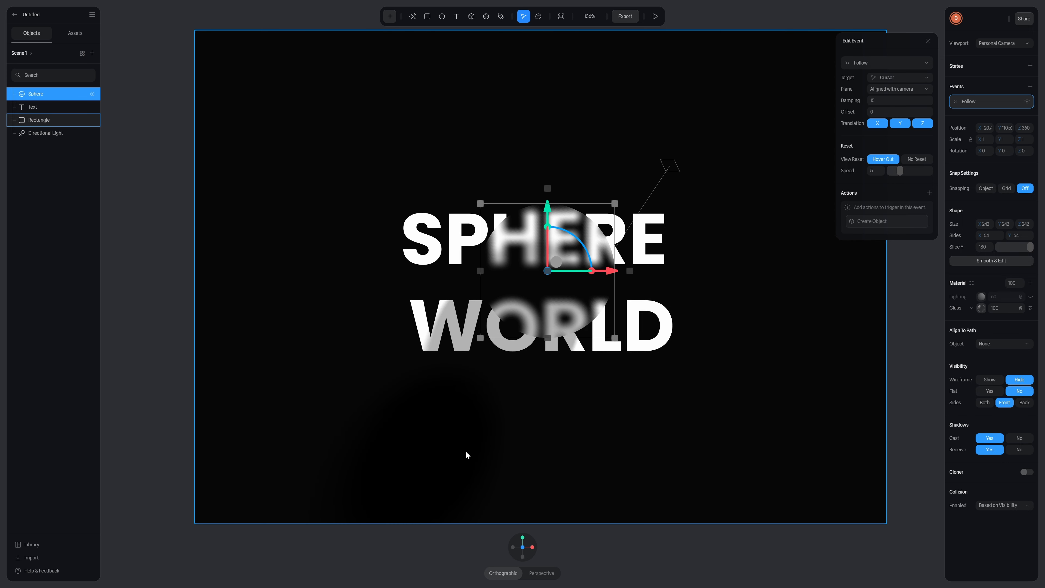
Turn off casting and receiving shadows for the sphere and set its glass blur to 0
{"action": "left_click", "coordinate": [1017, 439]}
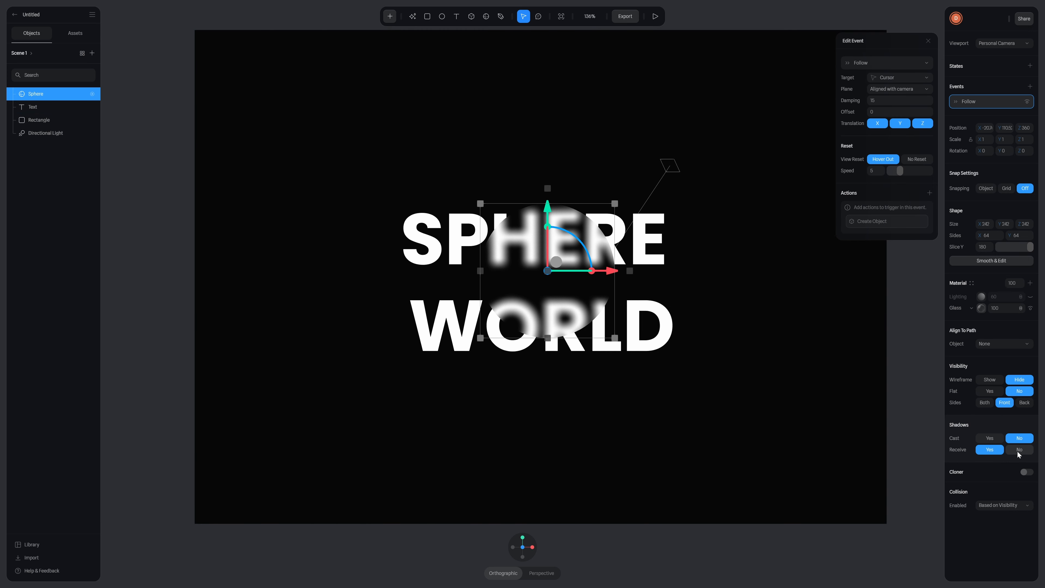
{"action": "left_click", "coordinate": [1019, 450]}
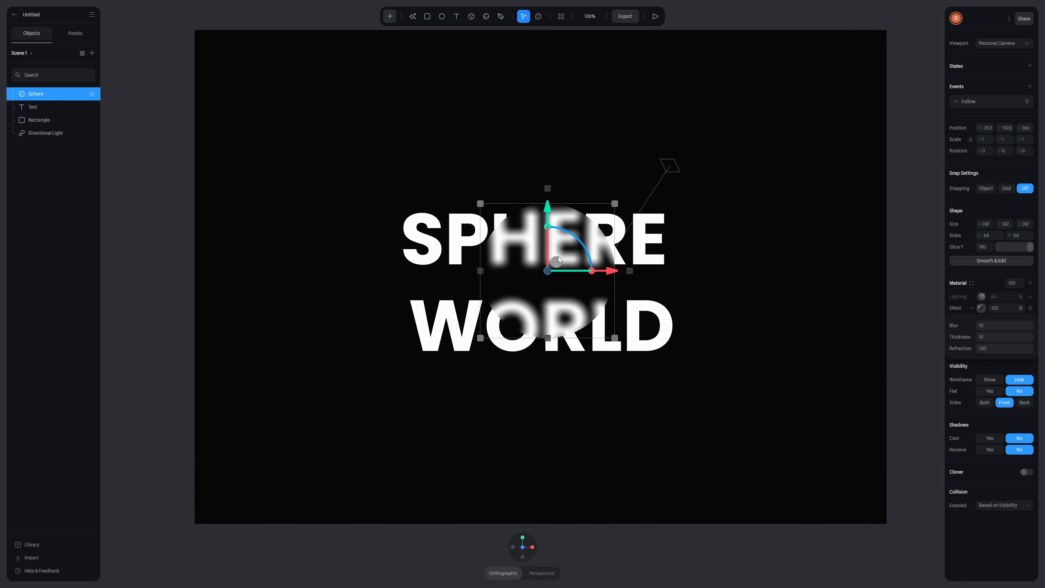
{"action": "left_click_drag", "start_coordinate": [966, 326], "coordinate": [954, 326]}
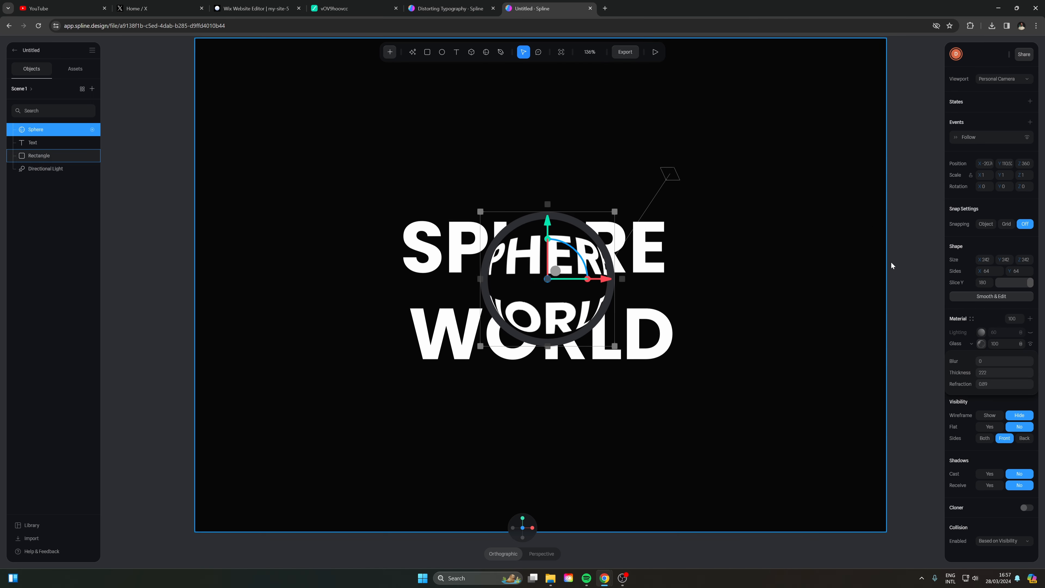
Set the sphere's glass refraction to -1.25 and its thickness to 35
{"action": "left_click", "coordinate": [981, 386]}
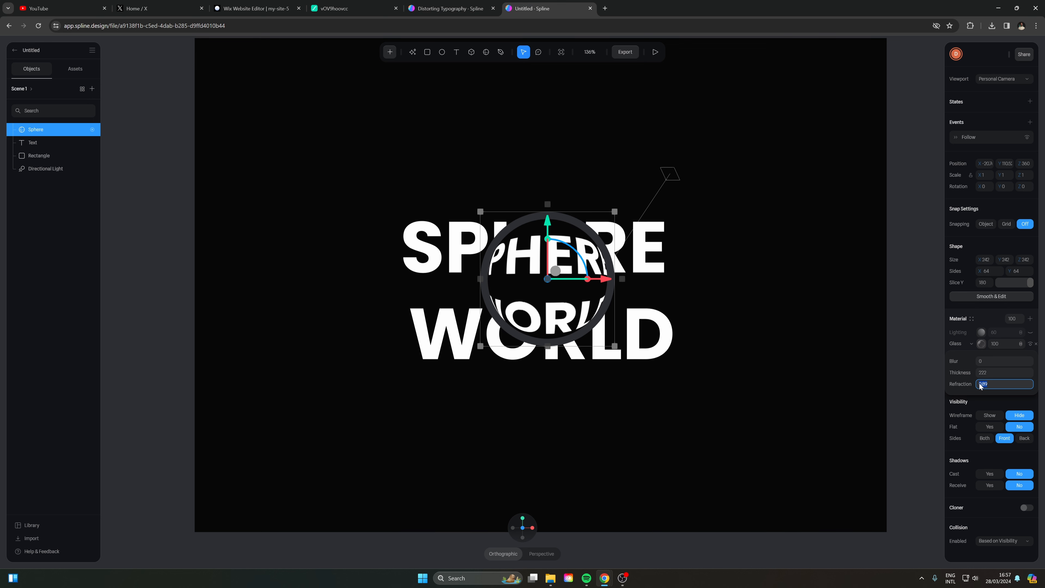
{"action": "key", "text": "Return"}
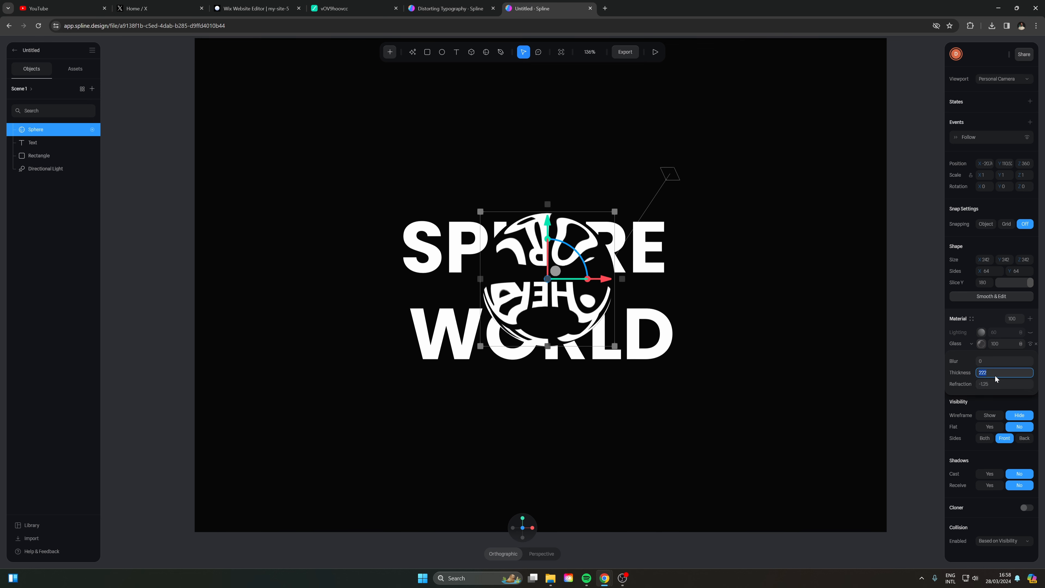
{"action": "type", "text": "25"}
{"action": "key", "text": "Return"}
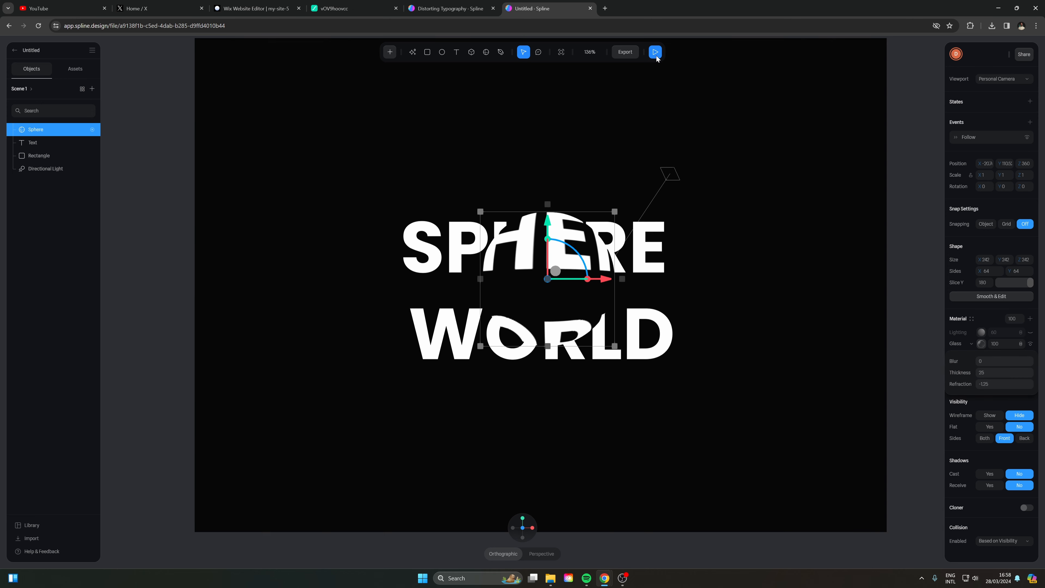
Preview the glass distortion over the text and shrink the sphere to about 176 × 179
{"action": "left_click", "coordinate": [656, 52]}
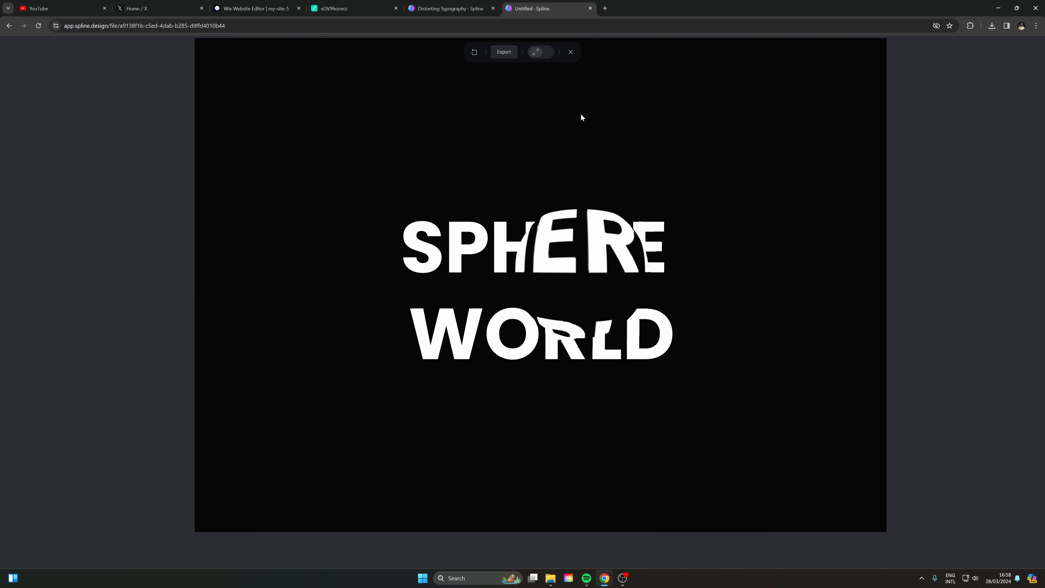
{"action": "key", "text": "Escape"}
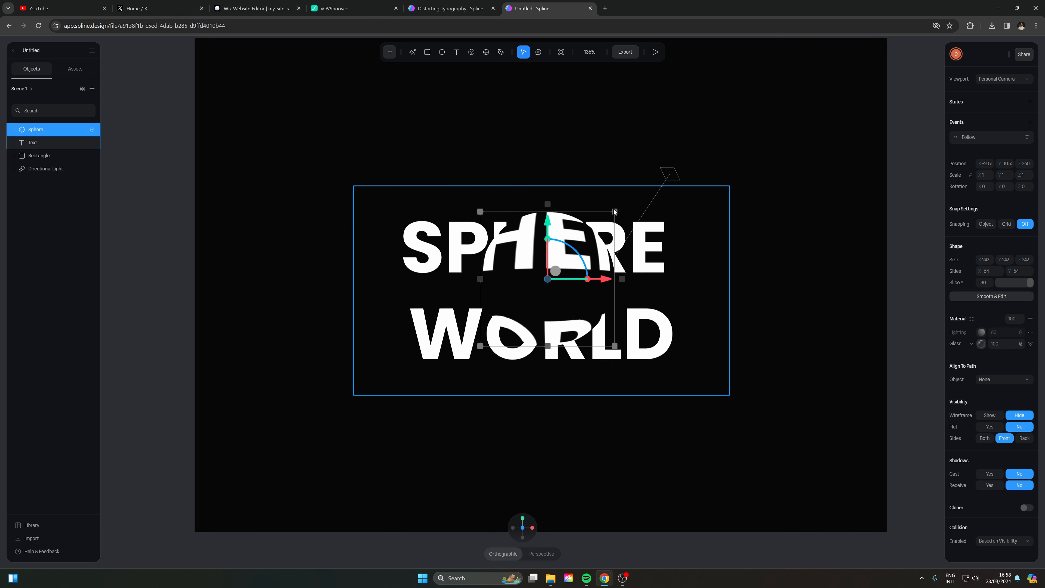
{"action": "left_click_drag", "start_coordinate": [615, 212], "coordinate": [604, 266]}
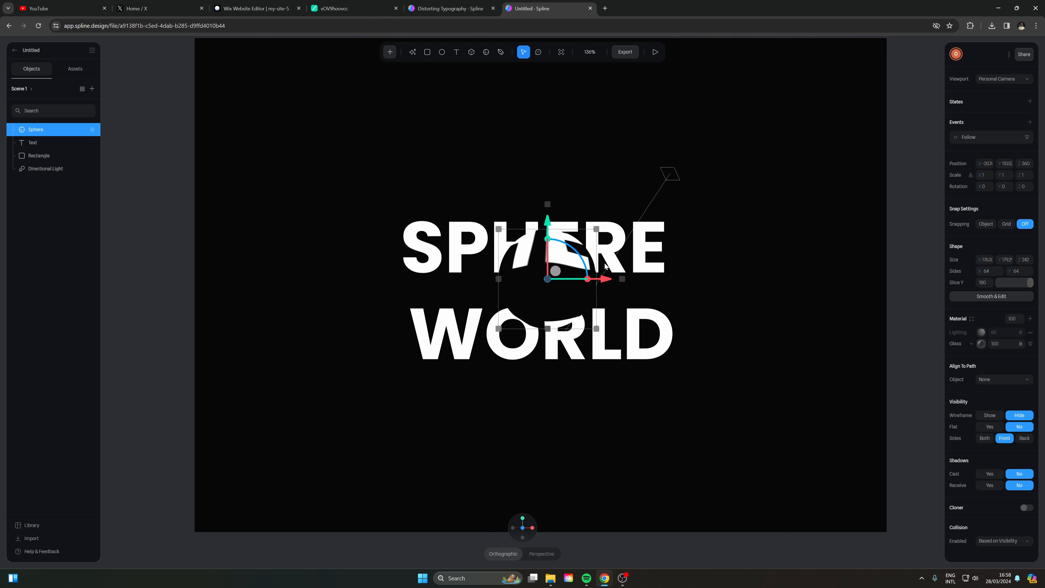
{"action": "left_click", "coordinate": [604, 266]}
Reduce the SPHERE WORLD text's line height to 0.95 and preview the scene
{"action": "double_click", "coordinate": [642, 354]}
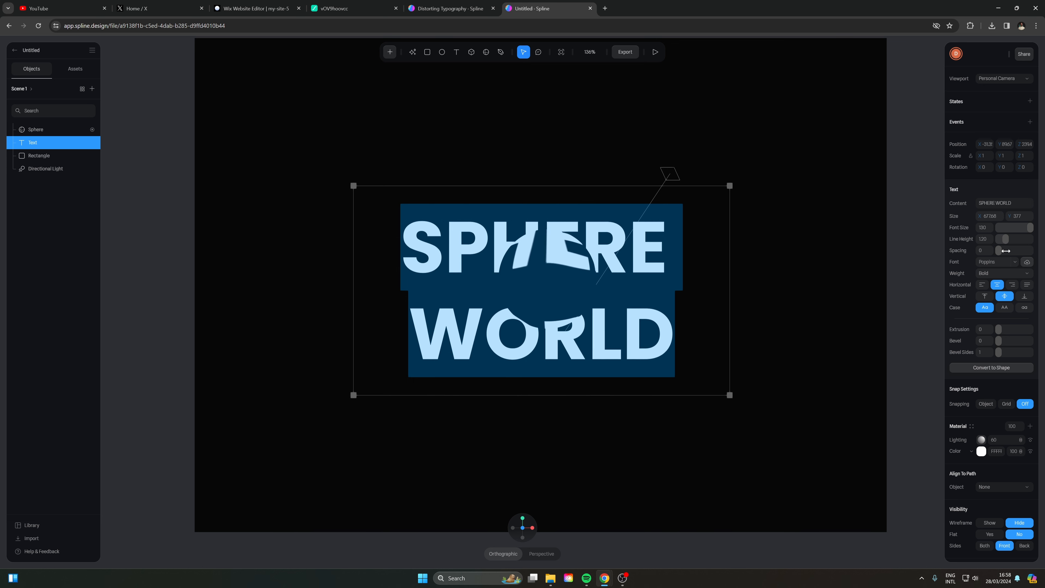
{"action": "left_click_drag", "start_coordinate": [1006, 240], "coordinate": [1004, 239]}
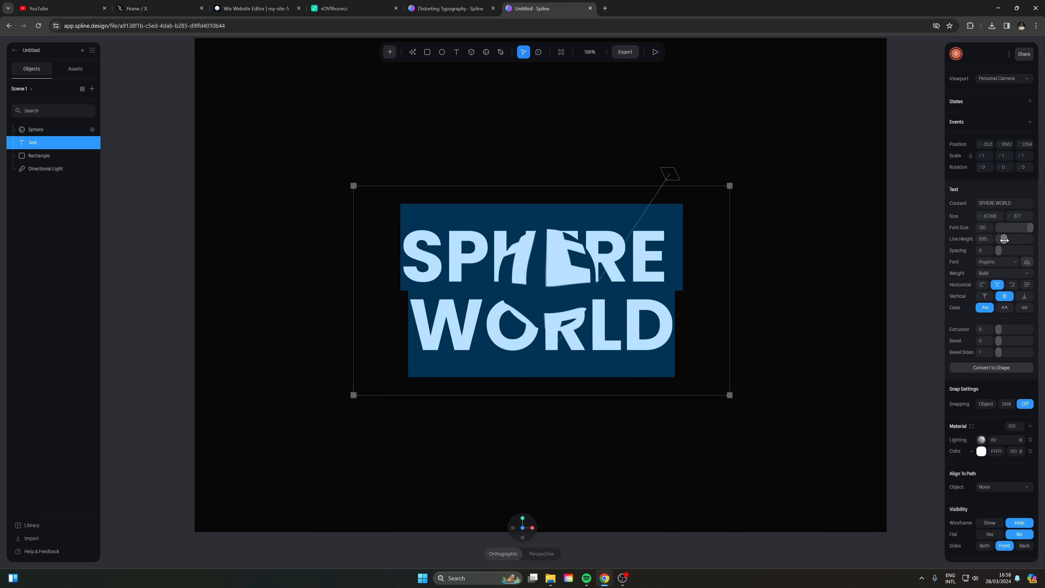
{"action": "left_click", "coordinate": [656, 53]}
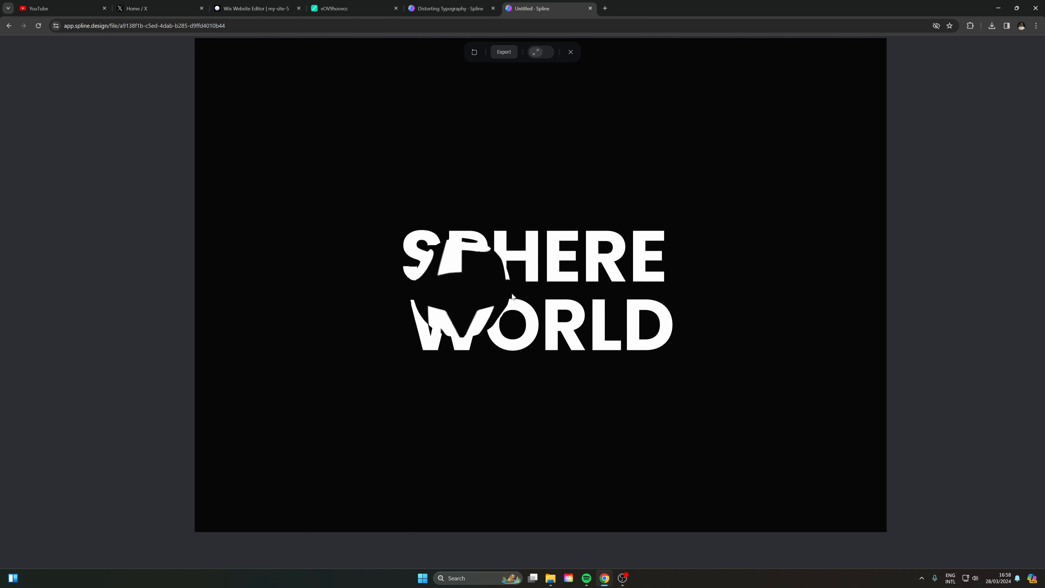